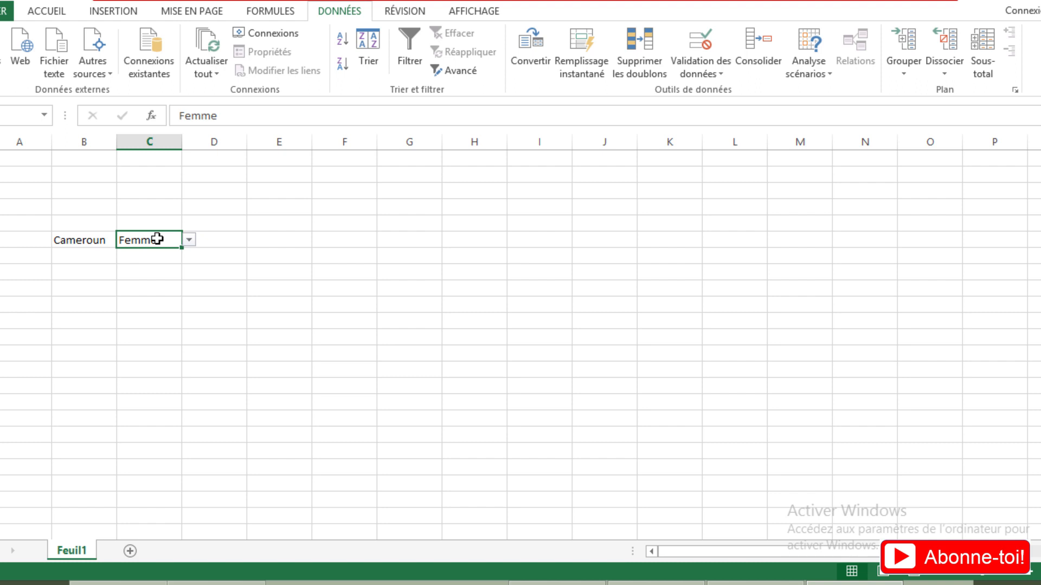
Choose Femme from the drop-down list in cell C6.
click(190, 241)
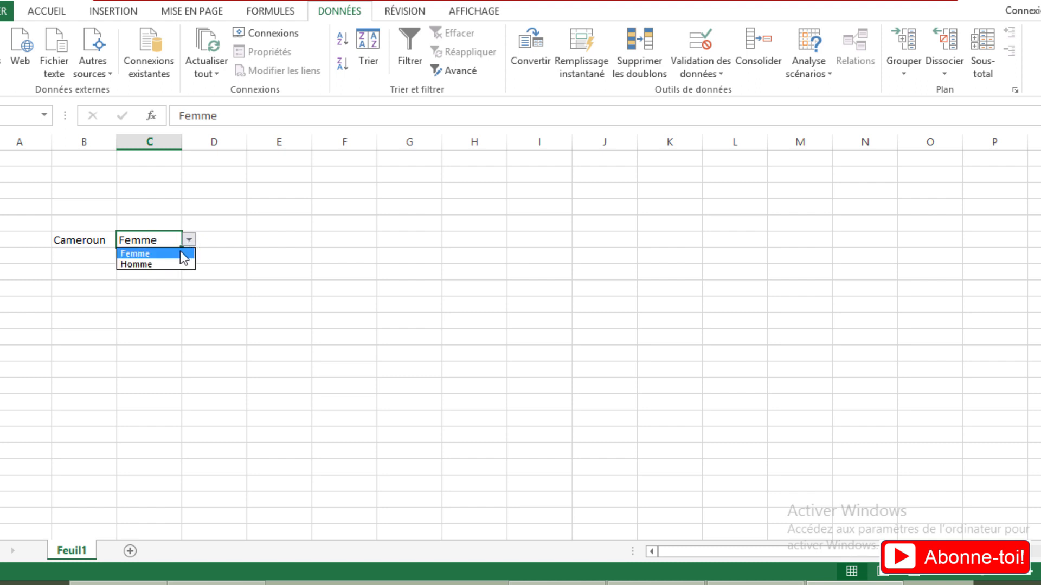
click(180, 253)
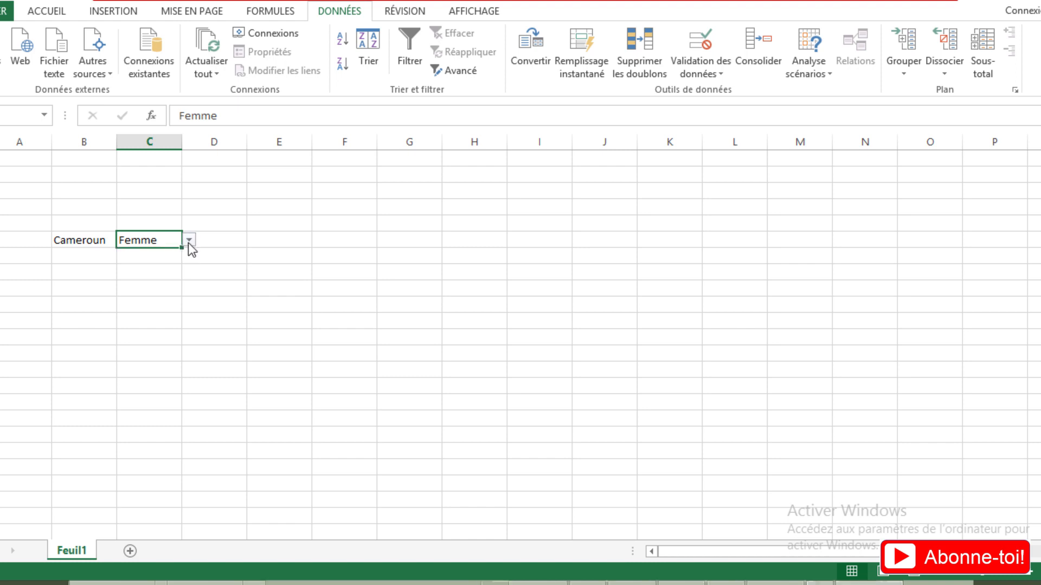
click(102, 240)
click(135, 239)
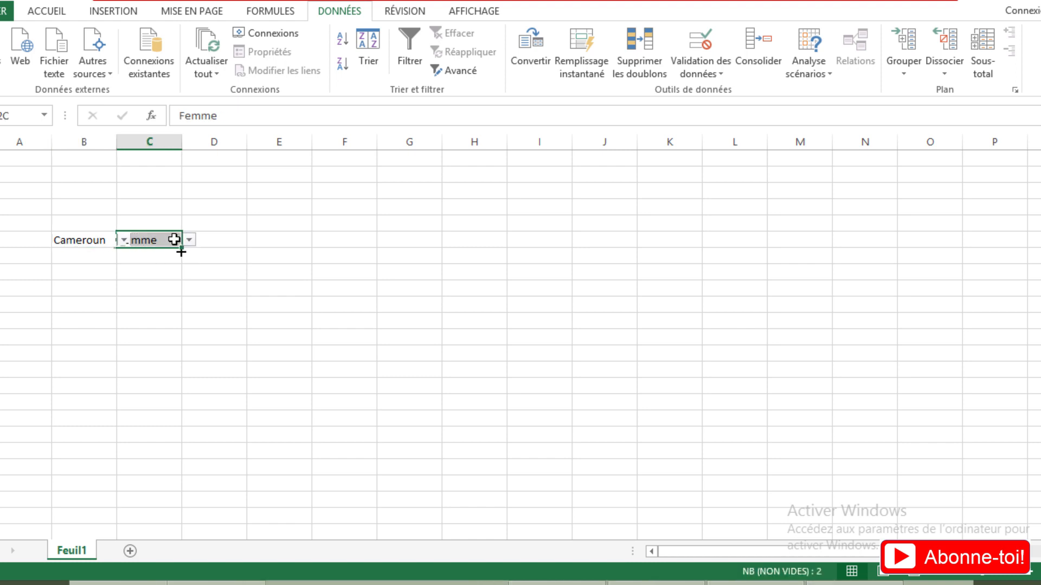
drag(182, 248, 192, 243)
click(161, 240)
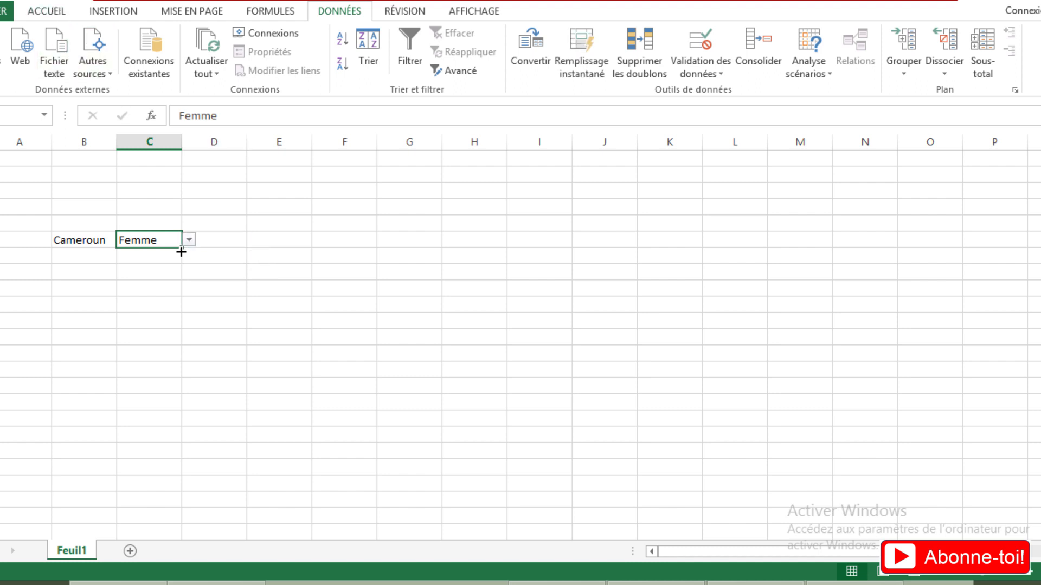
Apply inner borders and a thick outside border to cells B6:D6.
click(59, 14)
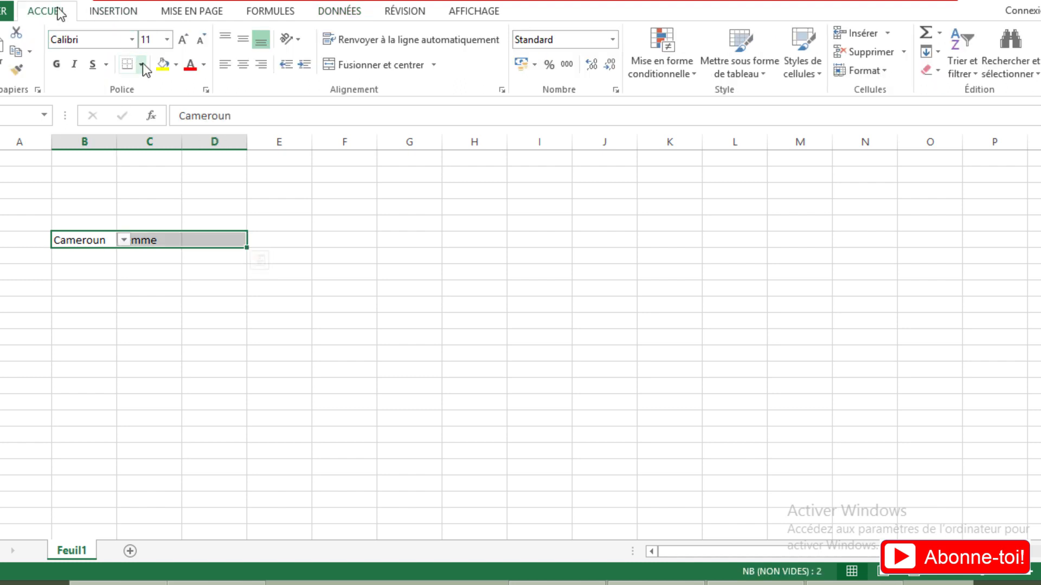
click(141, 65)
click(162, 240)
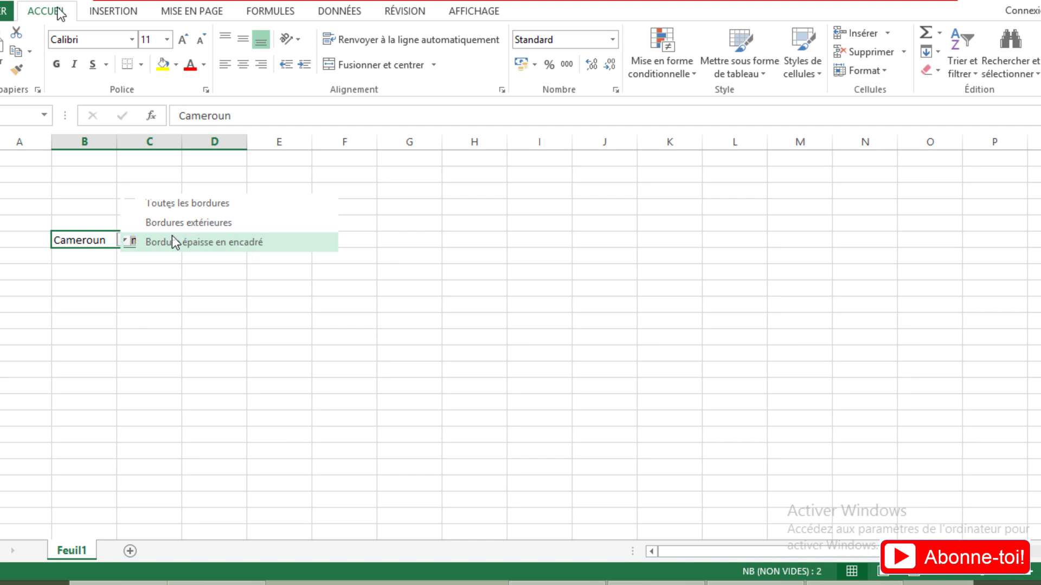
click(141, 65)
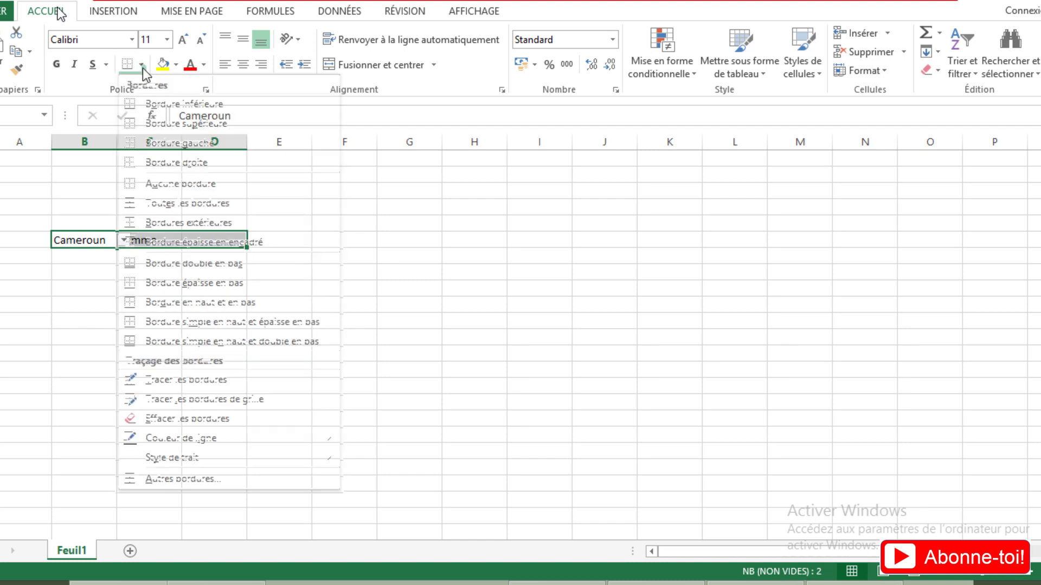
click(152, 204)
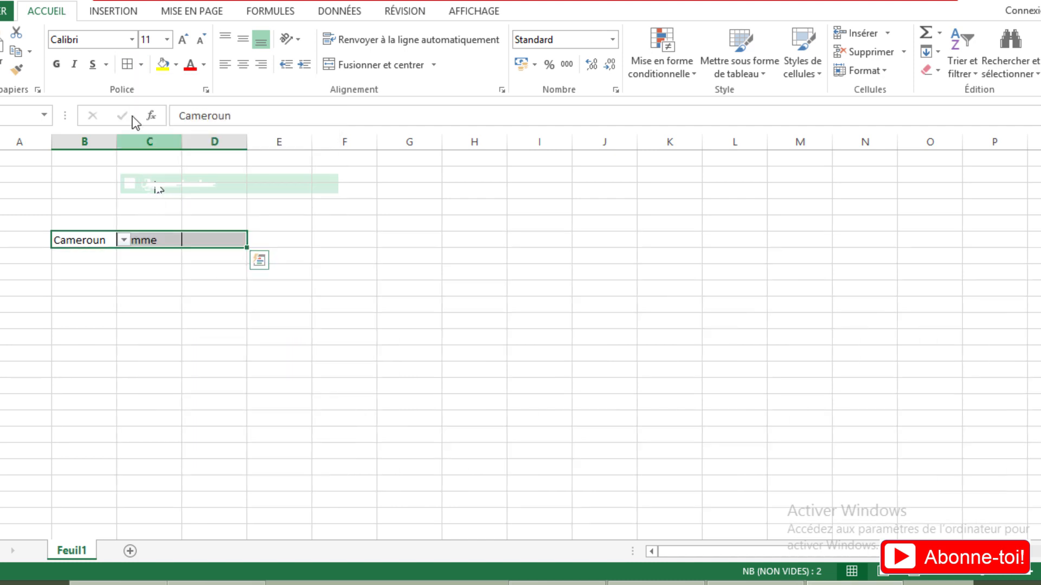
click(141, 65)
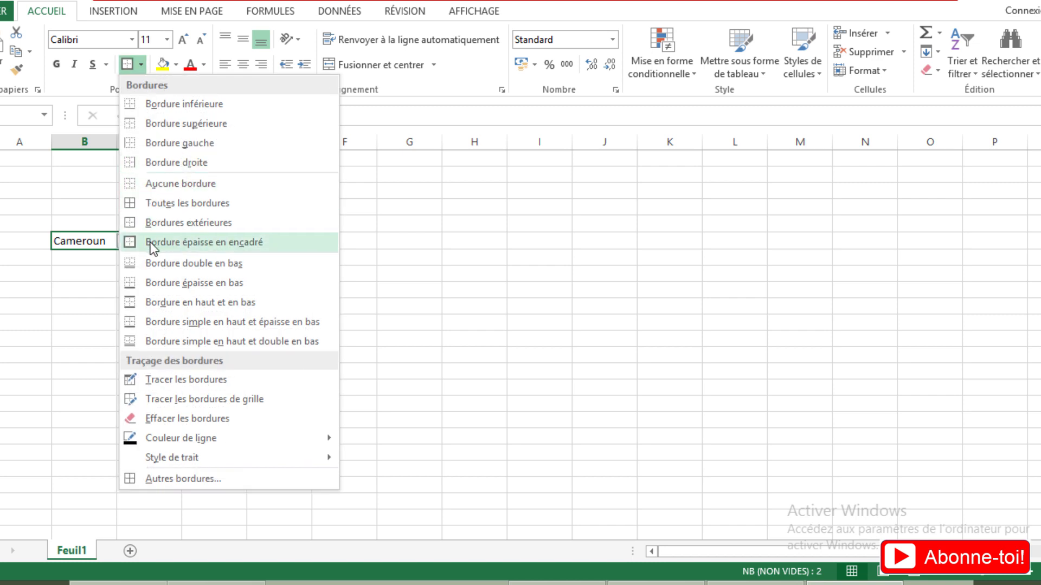
click(158, 186)
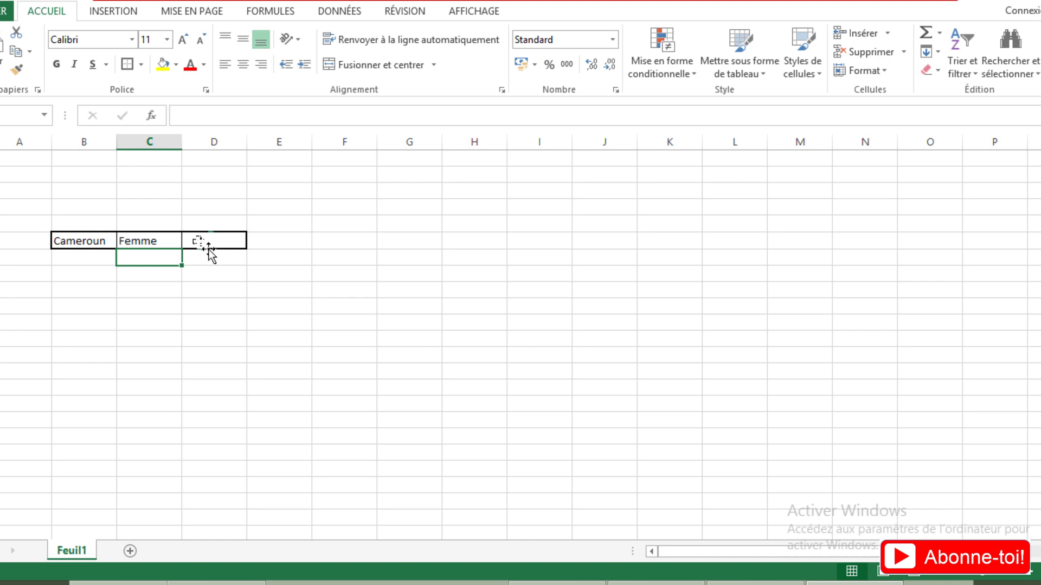
Start a conditional formula in cell D6 with =SI(.
click(199, 242)
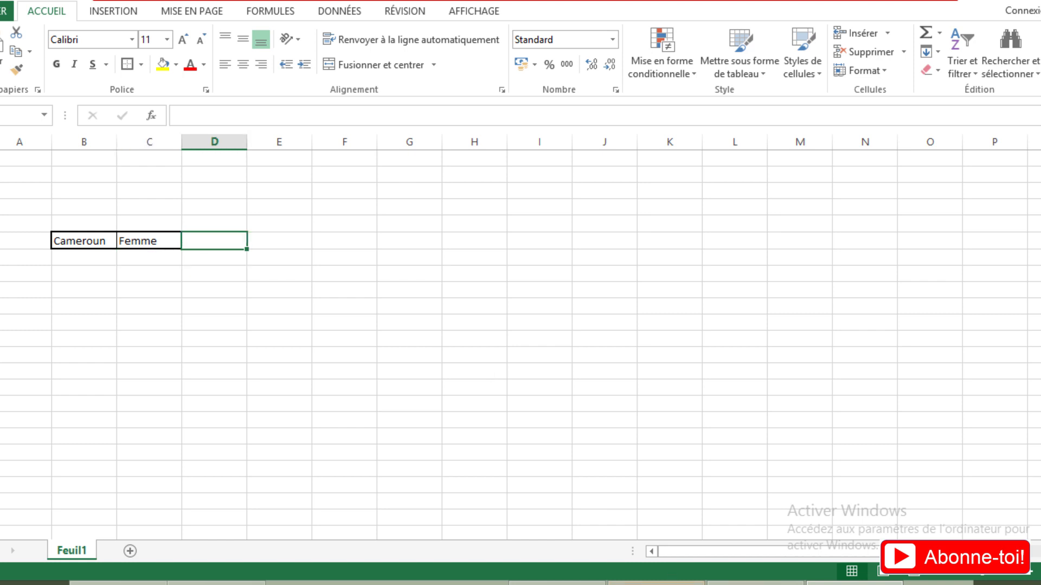
click(672, 581)
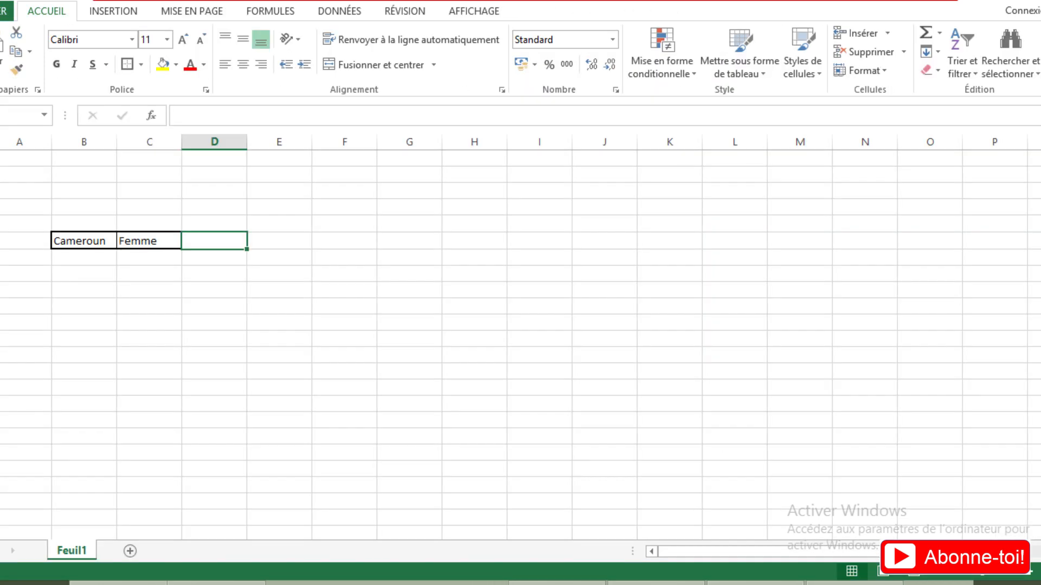
text(=)
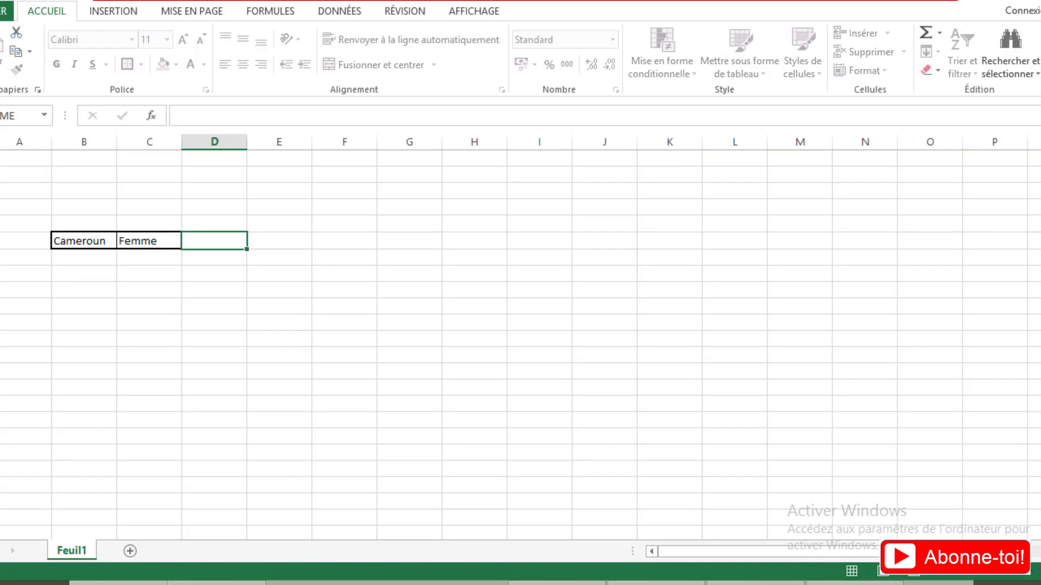
key(BackSpace)
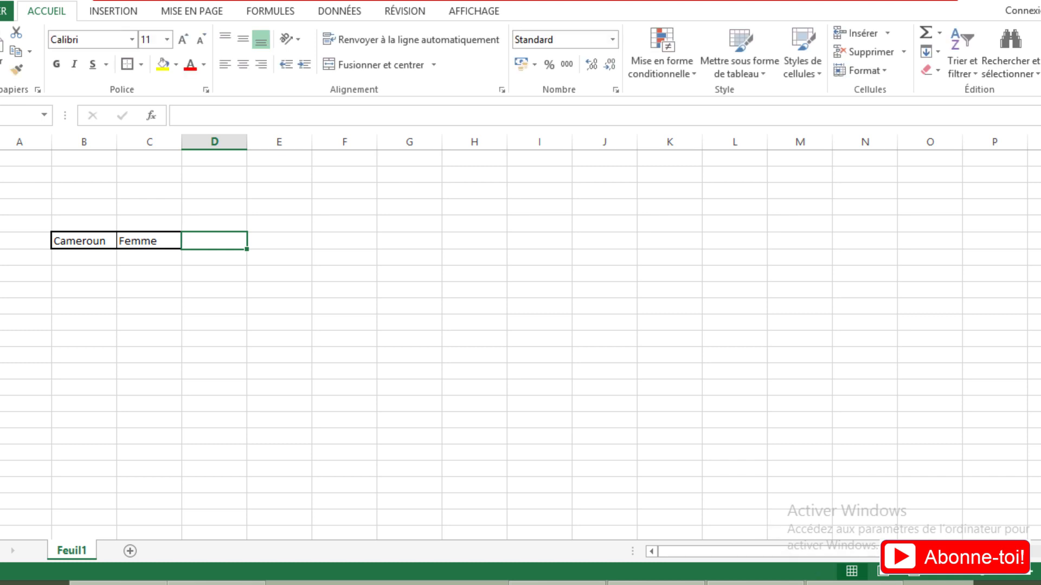
text(=)
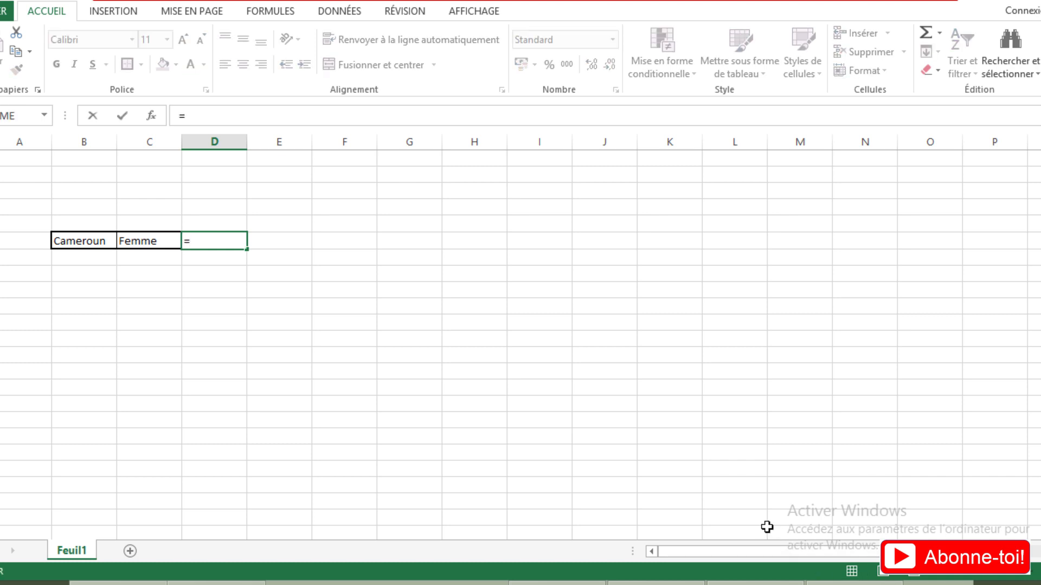
text(s)
key(BackSpace)
text(SI()
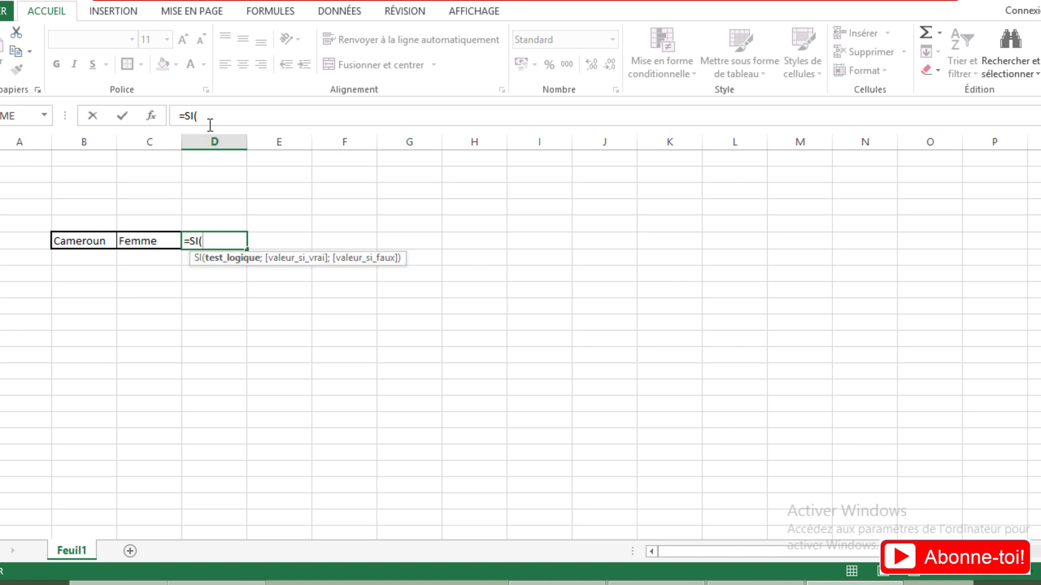
Nest the ET function as the logical test of the SI formula in D6.
text(et)
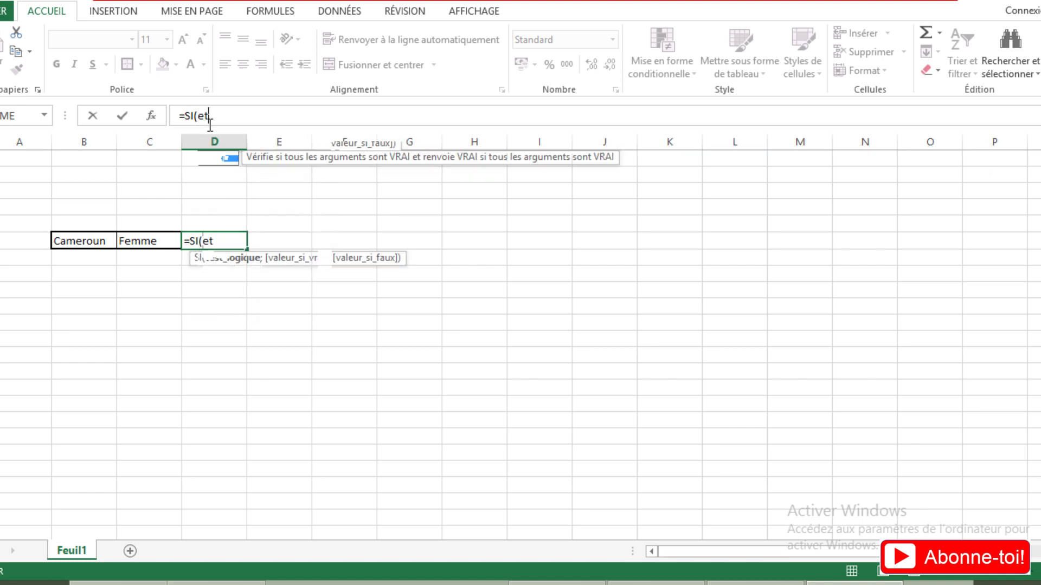
key(BackSpace)
key(BackSpace)
text(et)
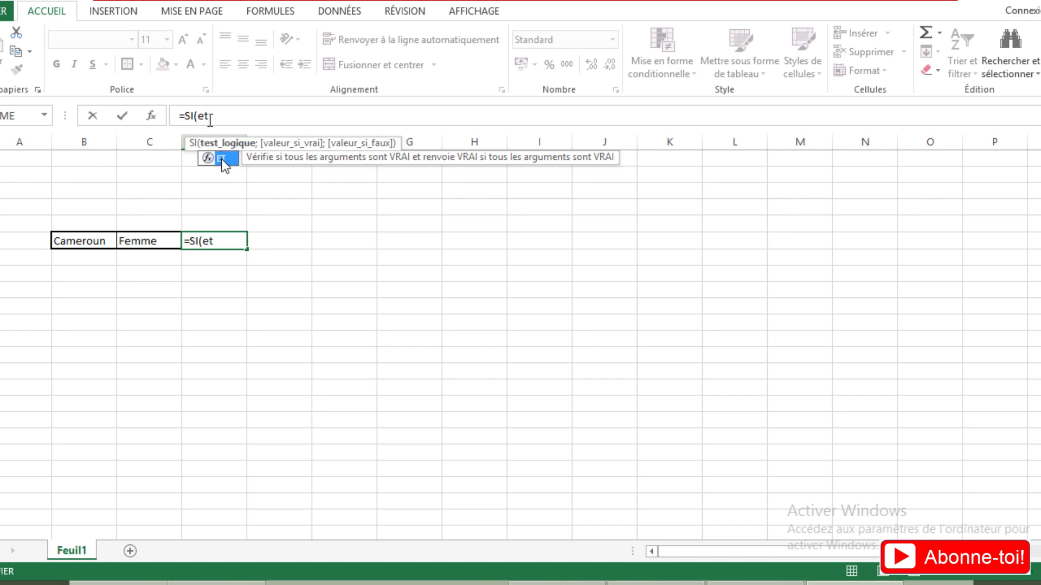
key(Tab)
Fill the ET test with the conditions B6="Cameroun" and C6="Femme", and close its parenthesis.
click(88, 242)
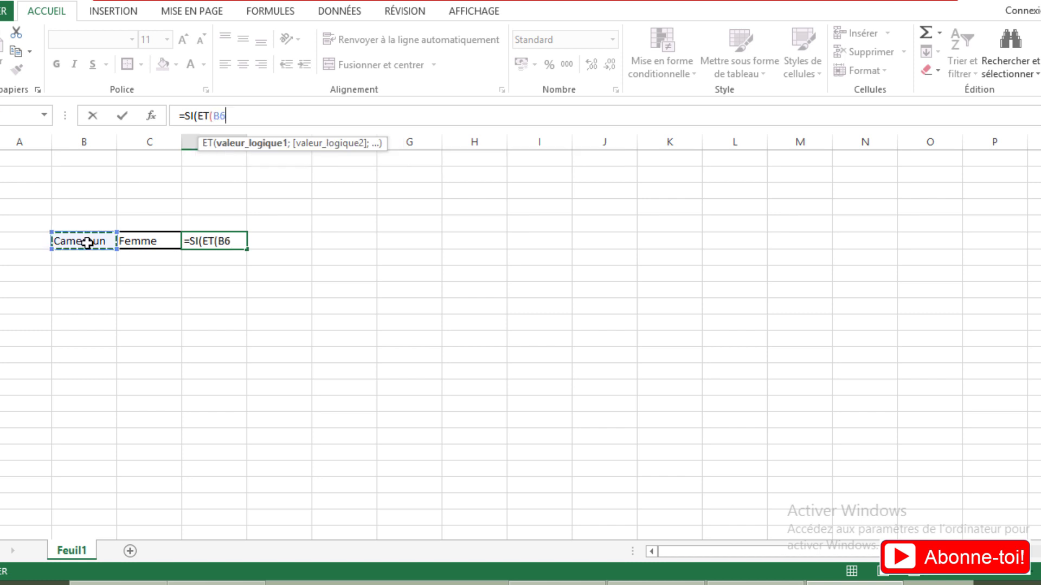
key(BackSpace)
key(BackSpace)
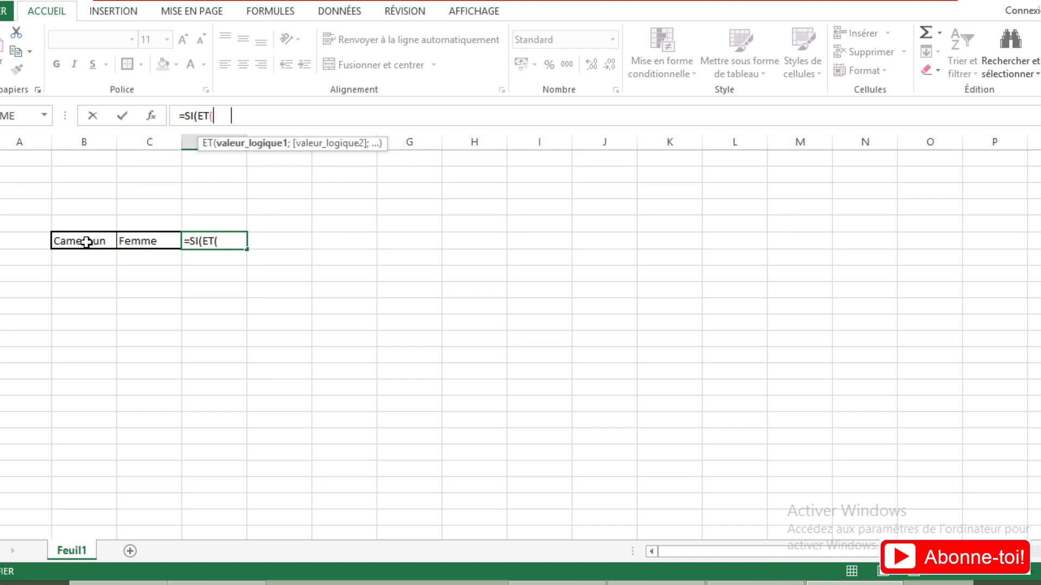
click(87, 242)
text(=)
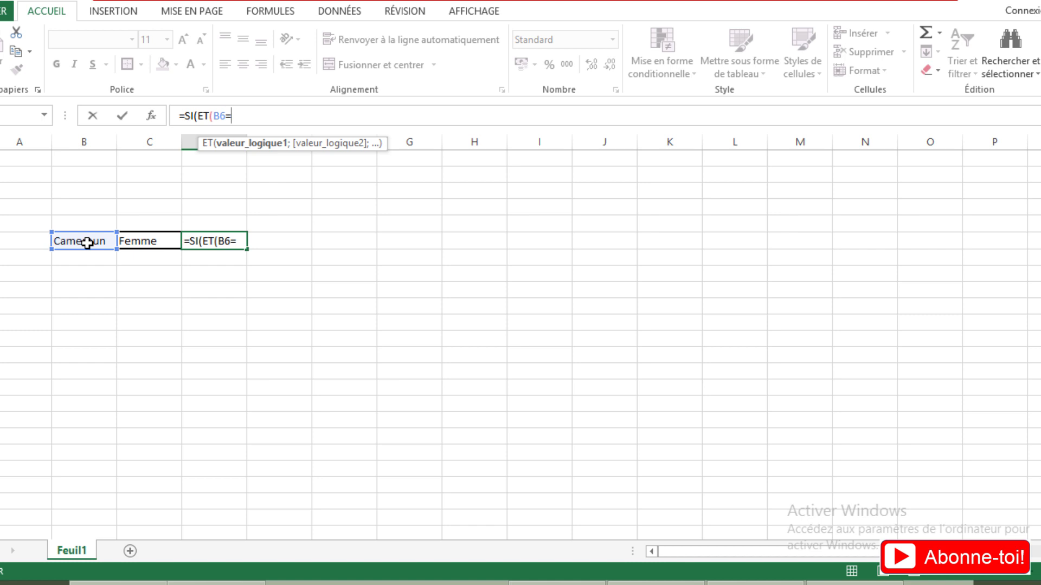
text(")
text(Cam)
text(eroun)
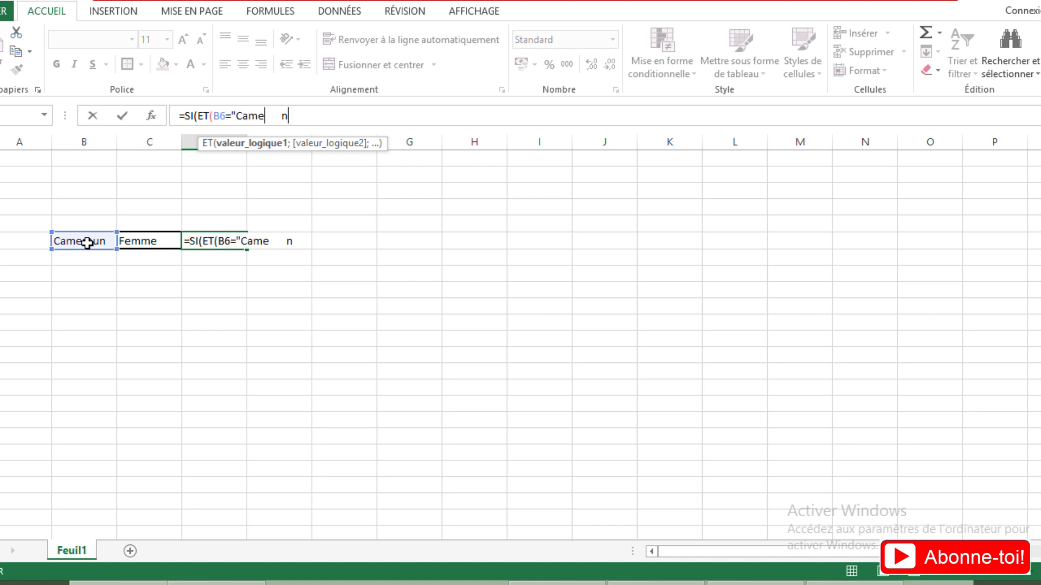
text(")
text(;C6="Femme")
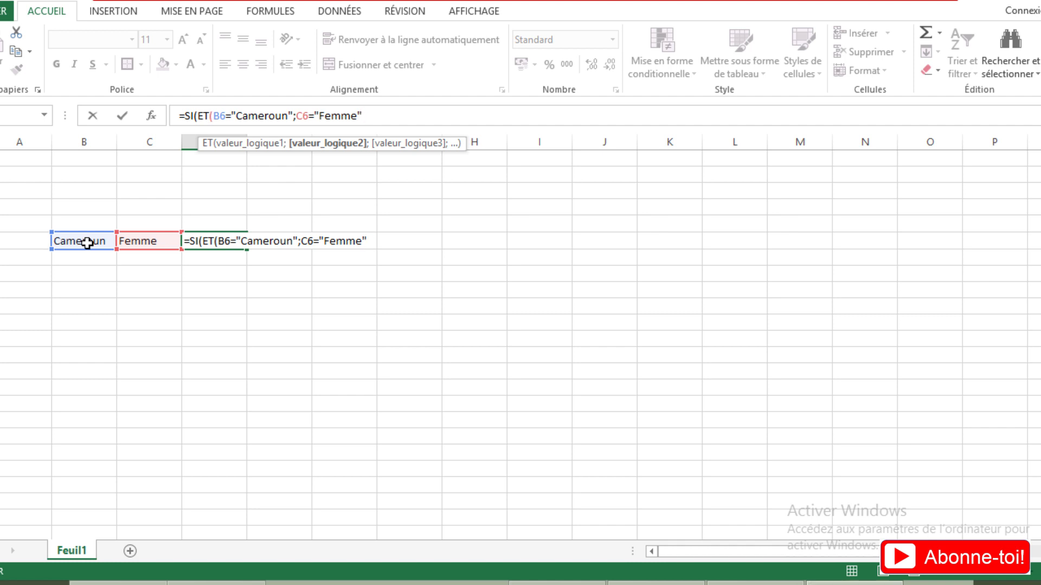
text())
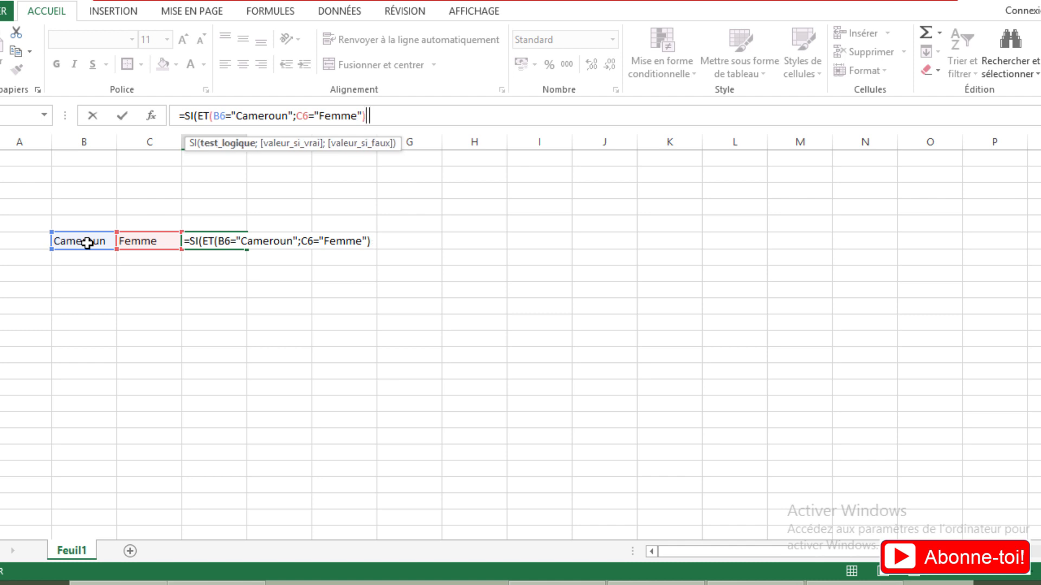
Set 10 as the value if true and begin a nested SI(ET( as the value if false.
text(;)
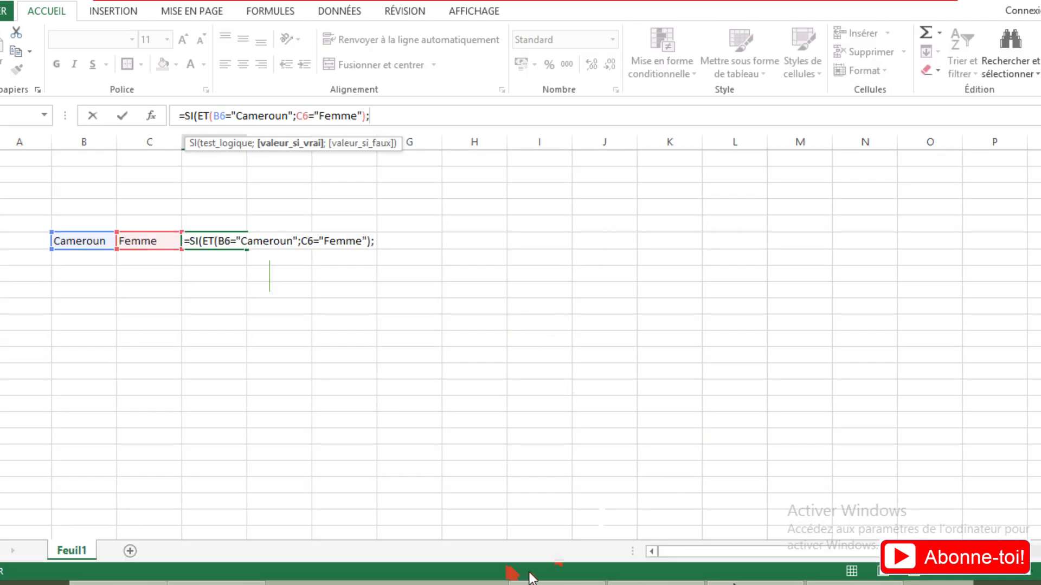
click(813, 583)
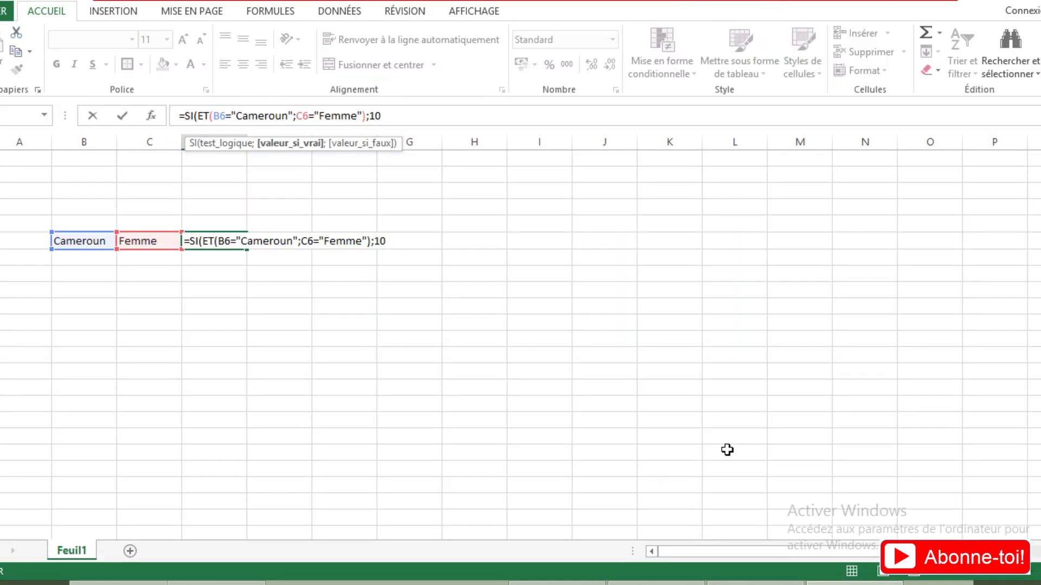
text(;)
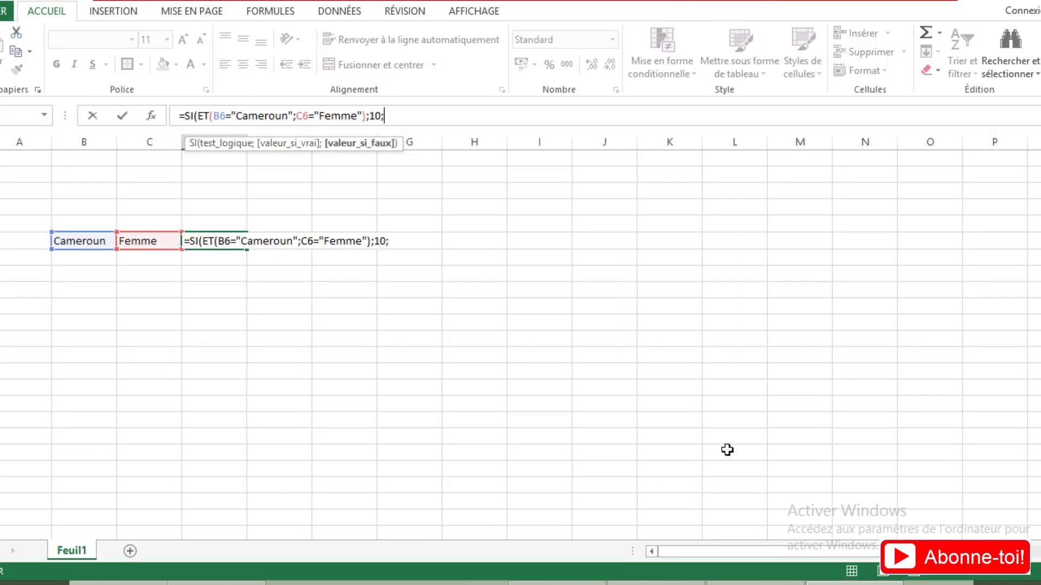
key(BackSpace)
text(;si)
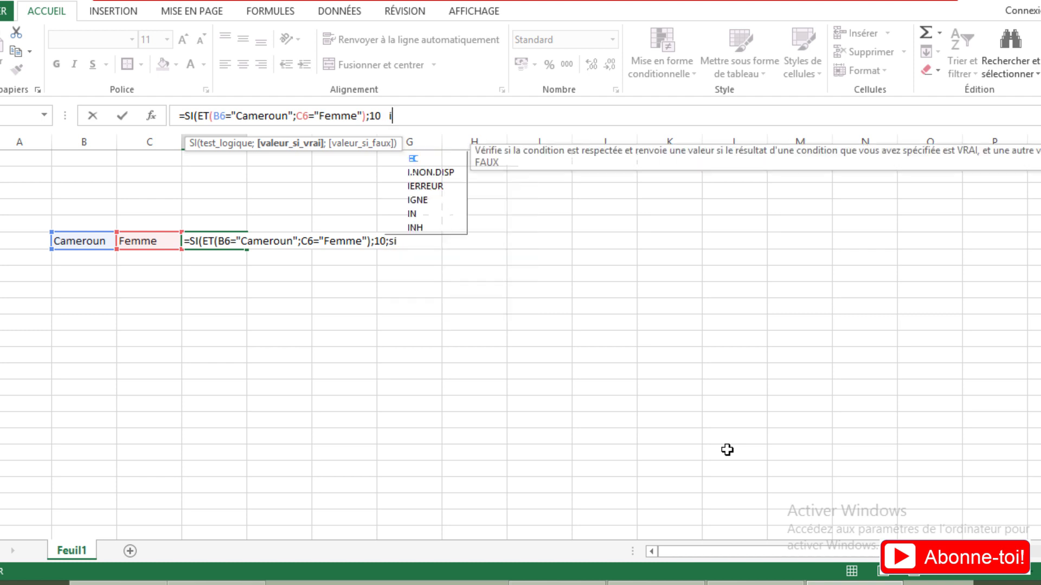
double_click(412, 160)
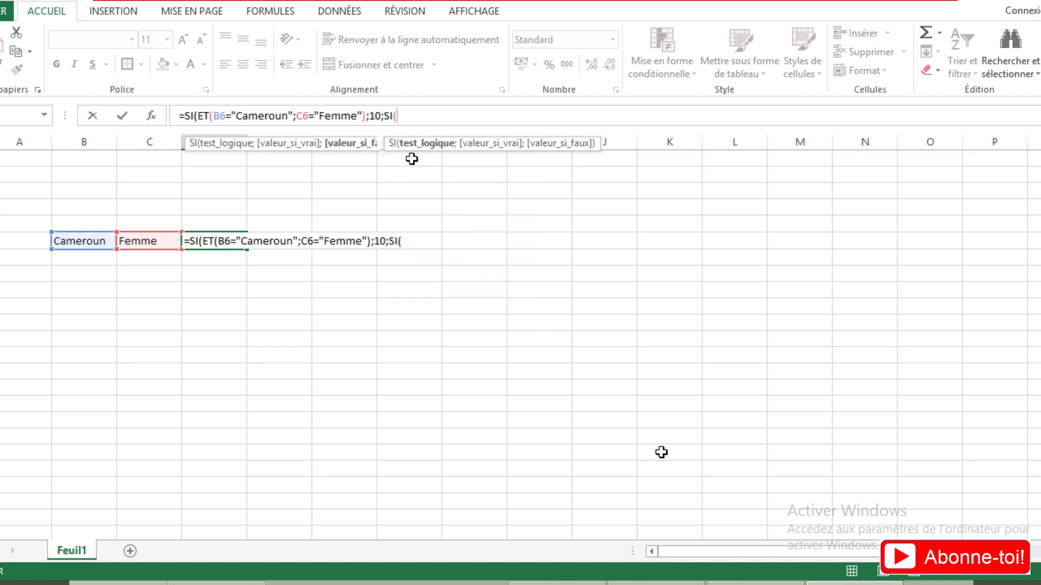
text(et)
double_click(414, 157)
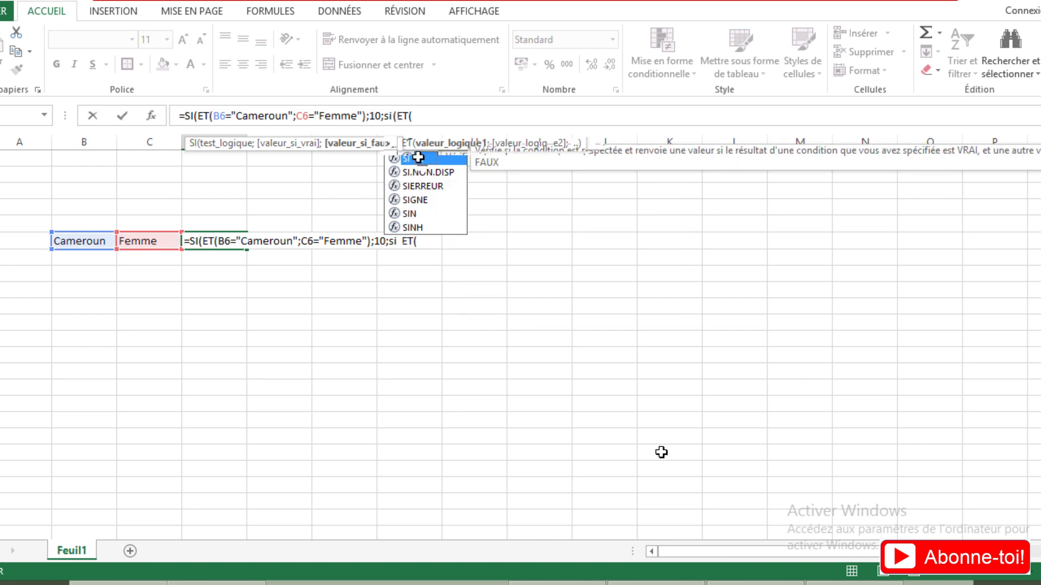
Enter B6="Cameroun" as the first condition of the nested ET, followed by a semicolon.
click(94, 241)
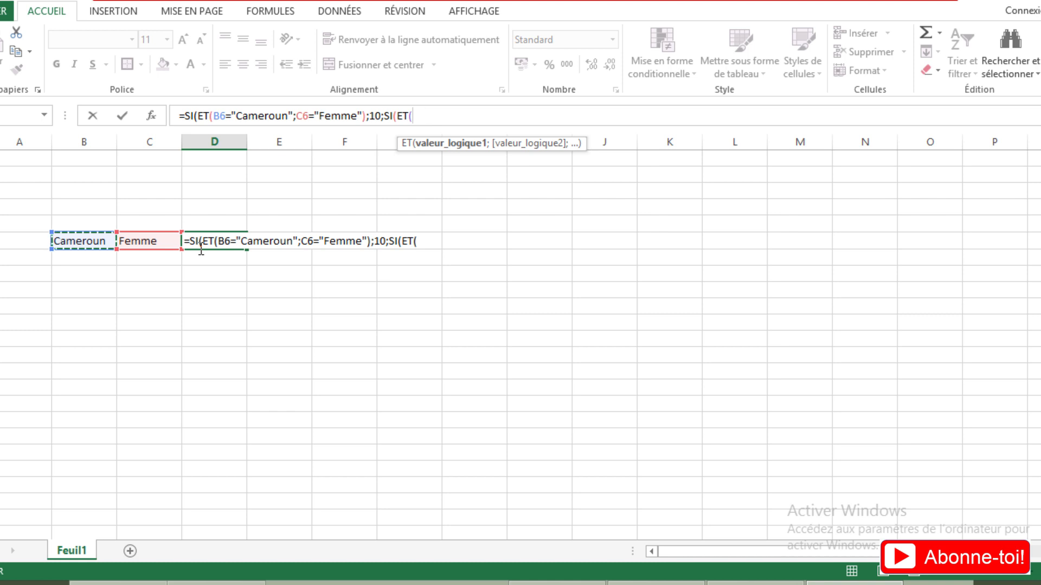
text(=C)
key(BackSpace)
text(")
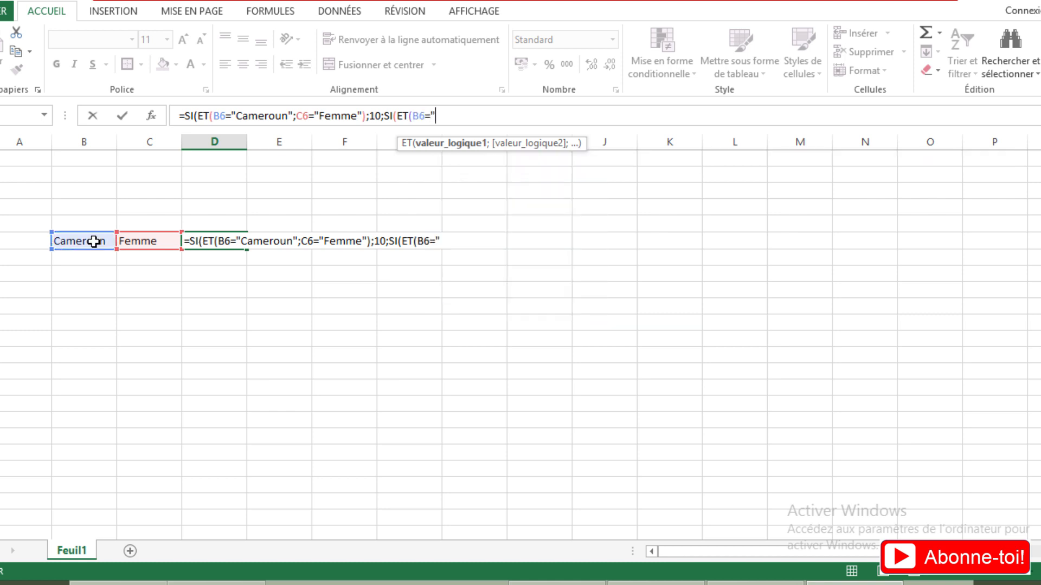
key(BackSpace)
text(C)
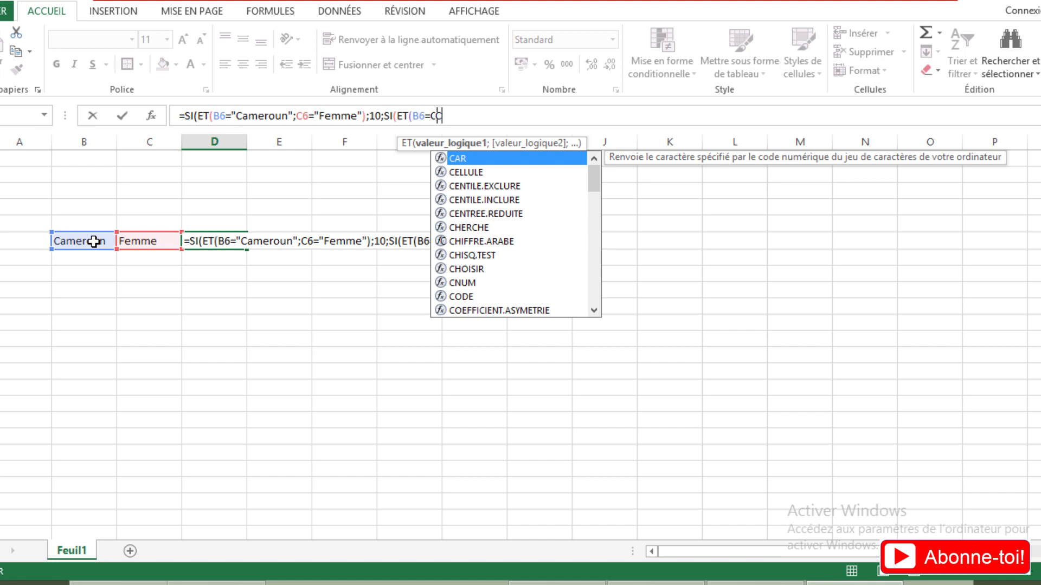
key(BackSpace)
text("Cameroun)
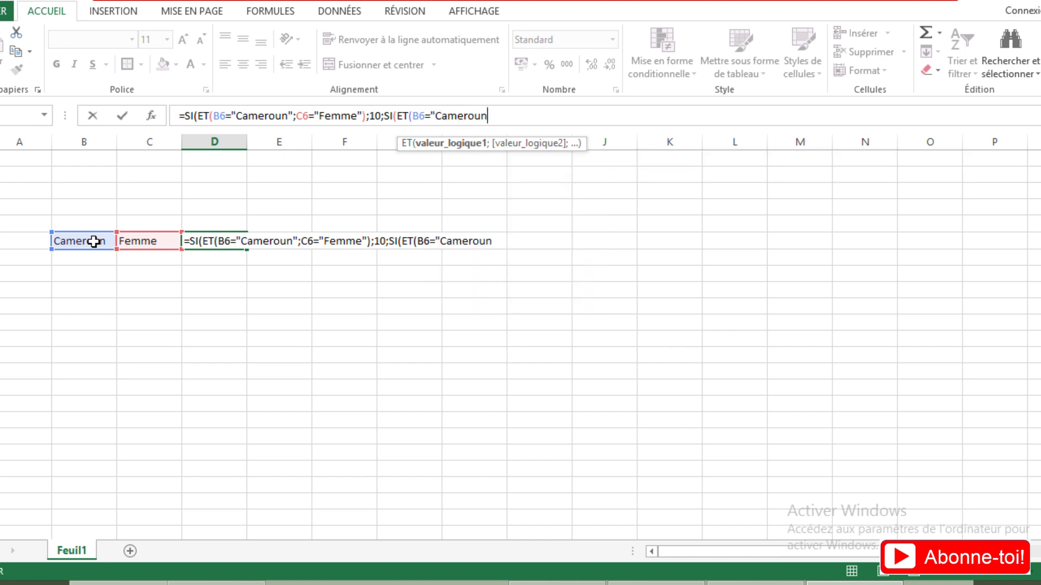
key(BackSpace)
text(n";)
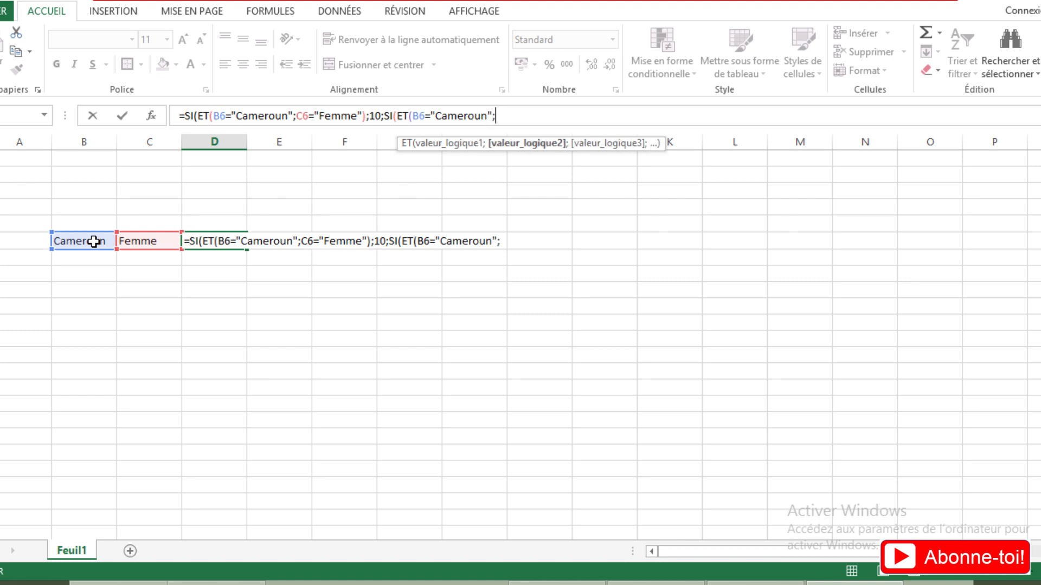
Add C6="Homme" as the second condition of the nested ET, close its parenthesis and add a semicolon.
click(132, 243)
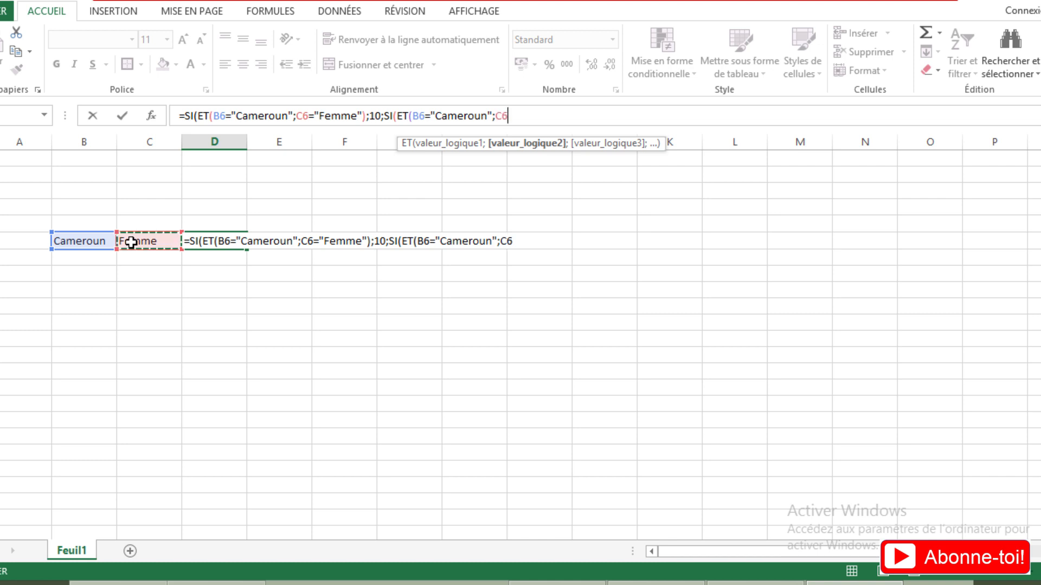
text(=)
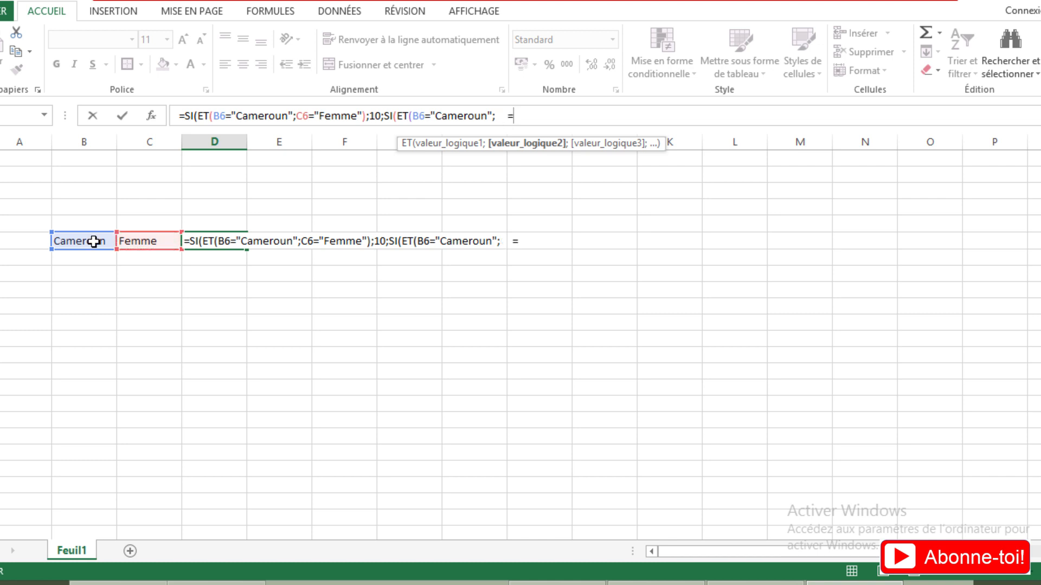
click(131, 242)
text(=)
text("Ho)
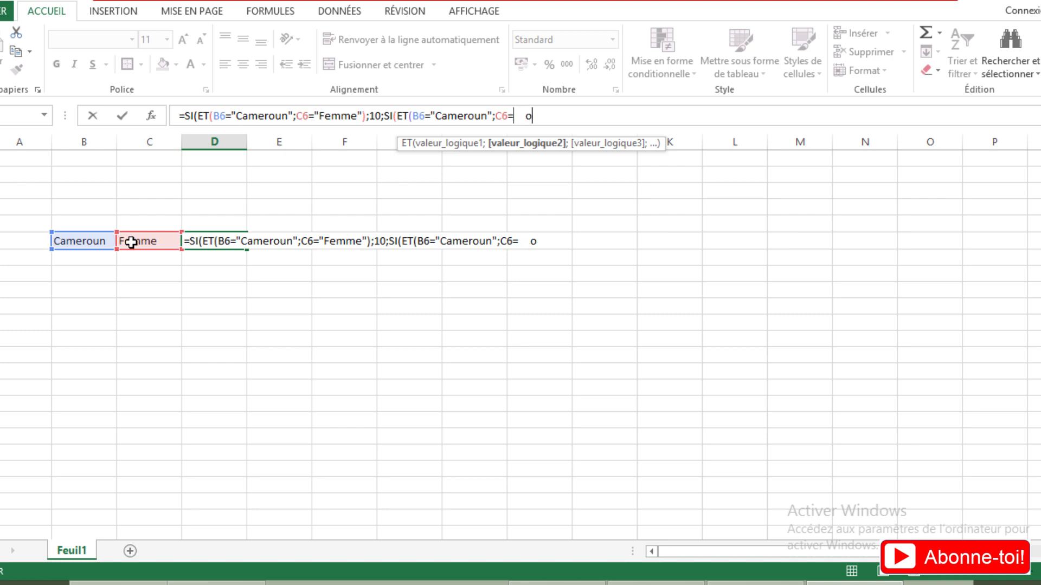
text(me)
text("Homme)
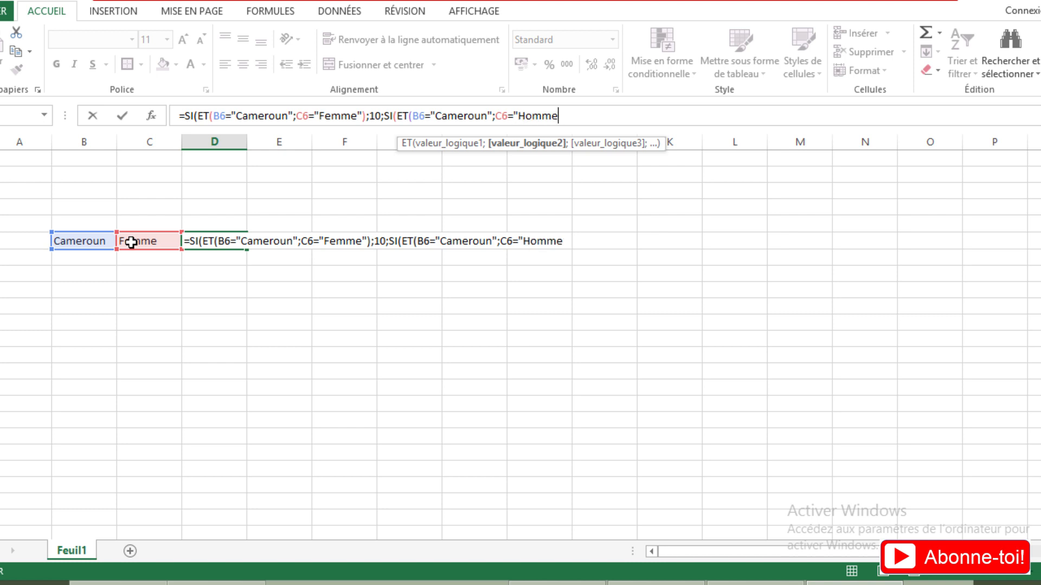
key(BackSpace)
text(");)
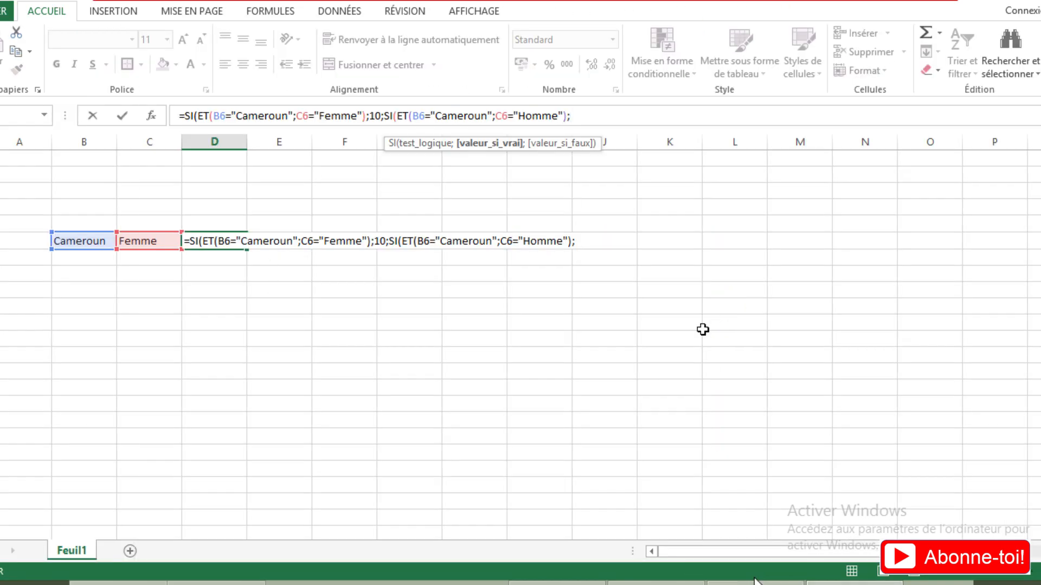
Set 90 as the second SI's value if true and begin a third nested SI(ET( as its value if false.
text(90)
text(;)
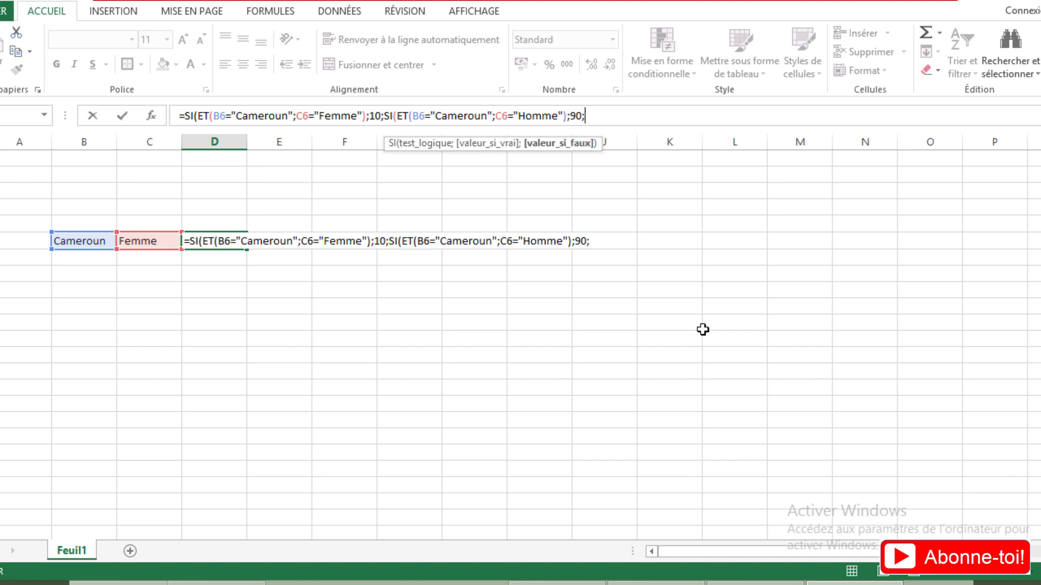
text(SI()
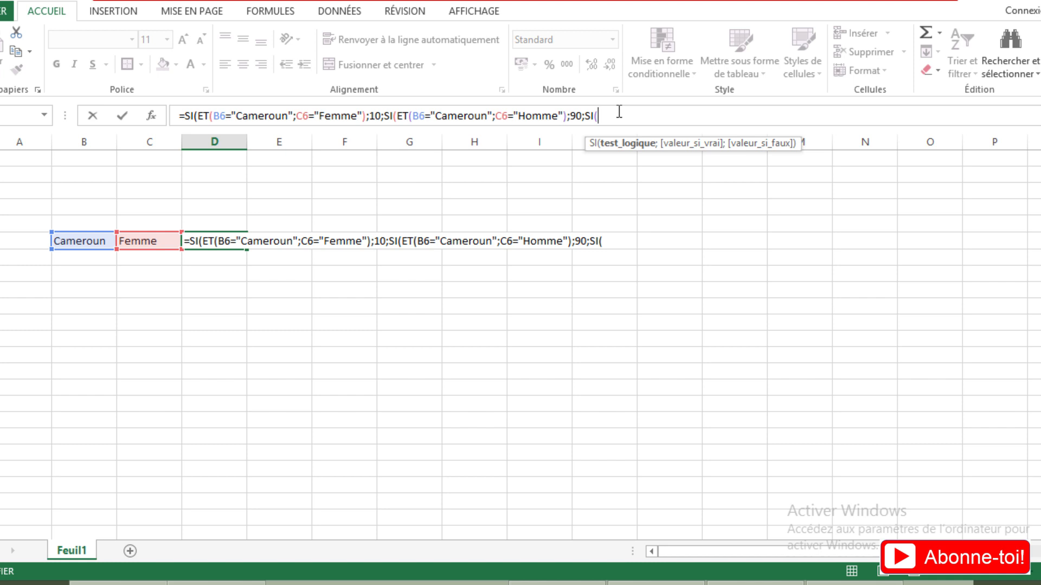
text(et)
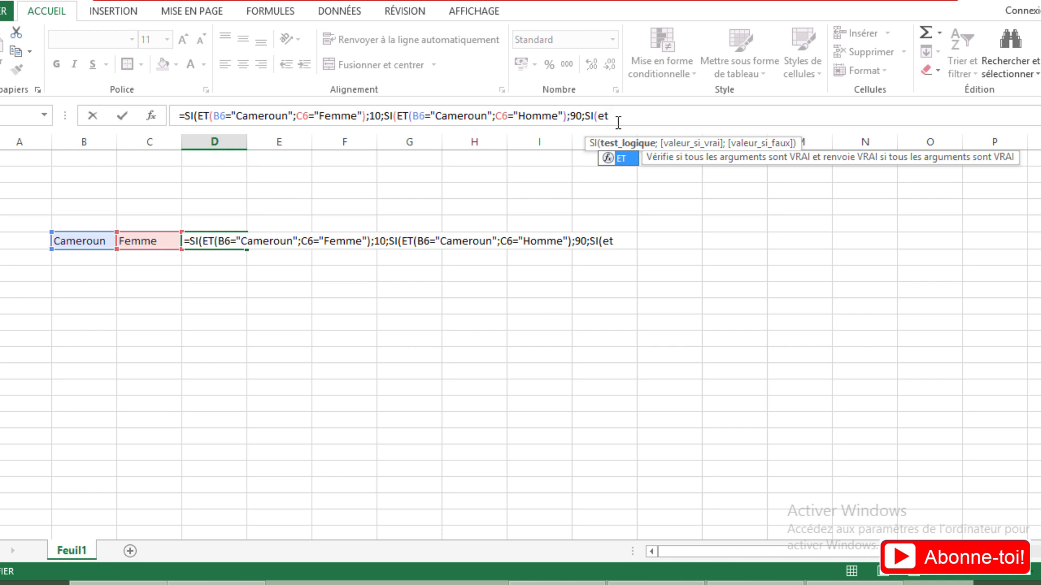
double_click(622, 158)
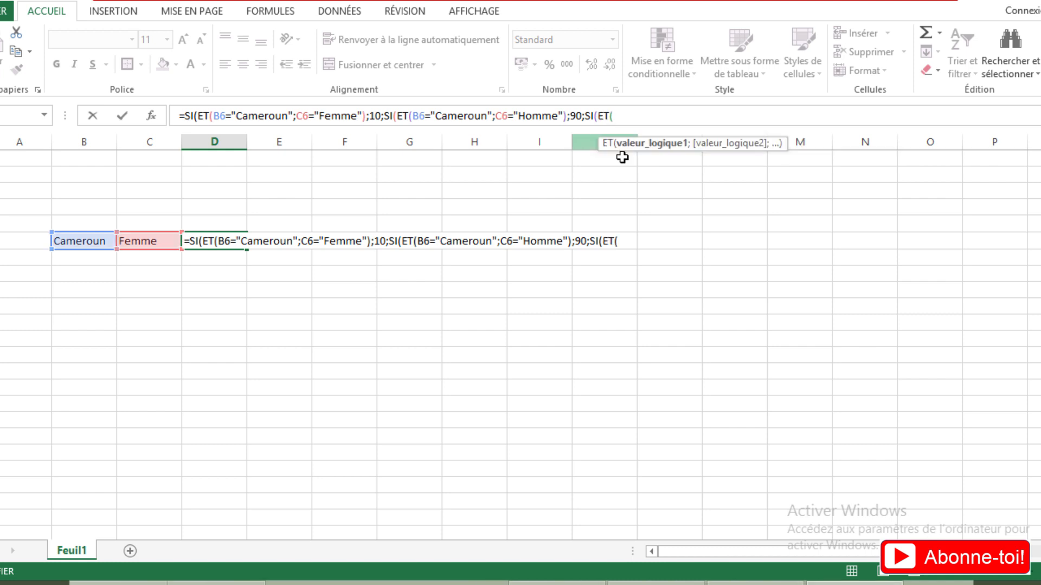
Fill the third ET test with the conditions B6="USA" and C6="Femme", close its parenthesis and add a semicolon.
click(98, 239)
text(=")
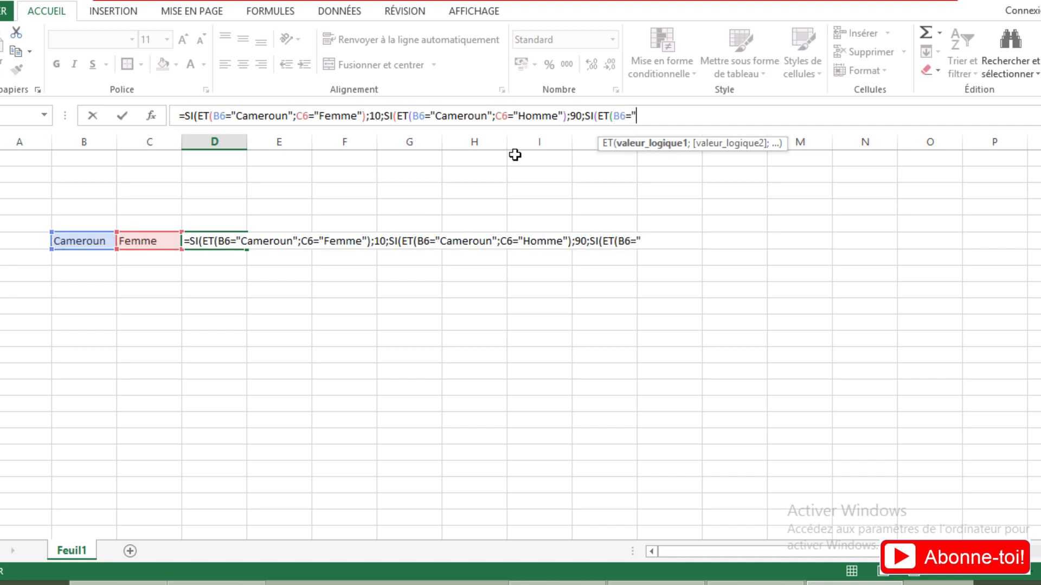
text(USA";)
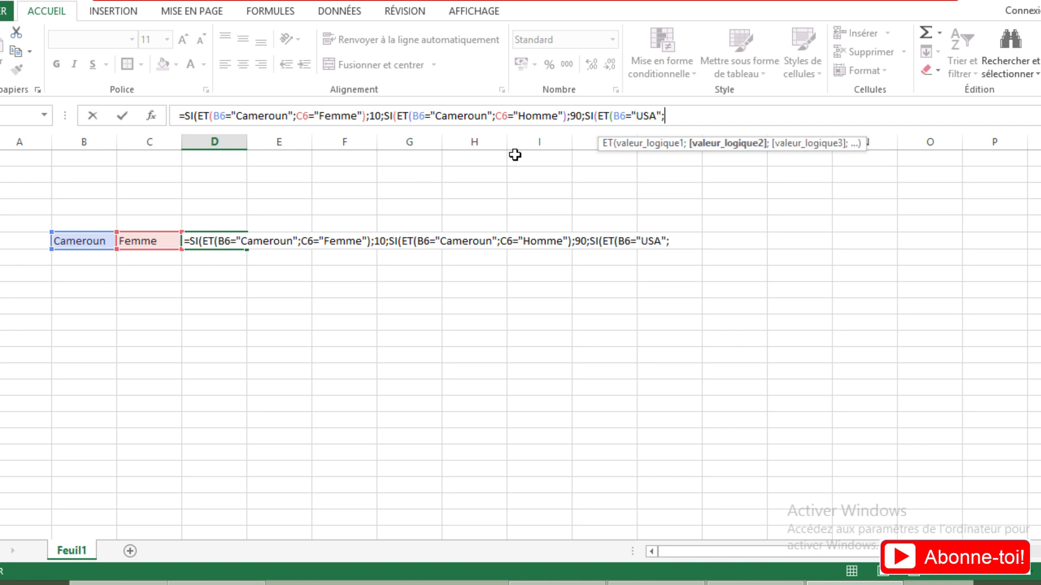
click(162, 239)
text(=)
key(BackSpace)
key(BackSpace)
key(BackSpace)
key(BackSpace)
key(BackSpace)
key(BackSpace)
click(165, 240)
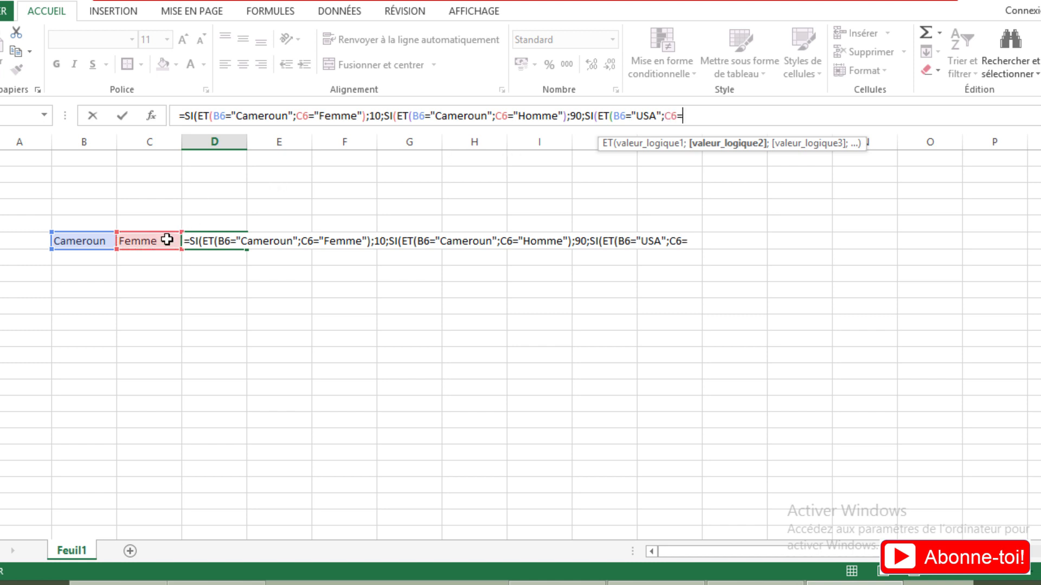
text(="Femme")
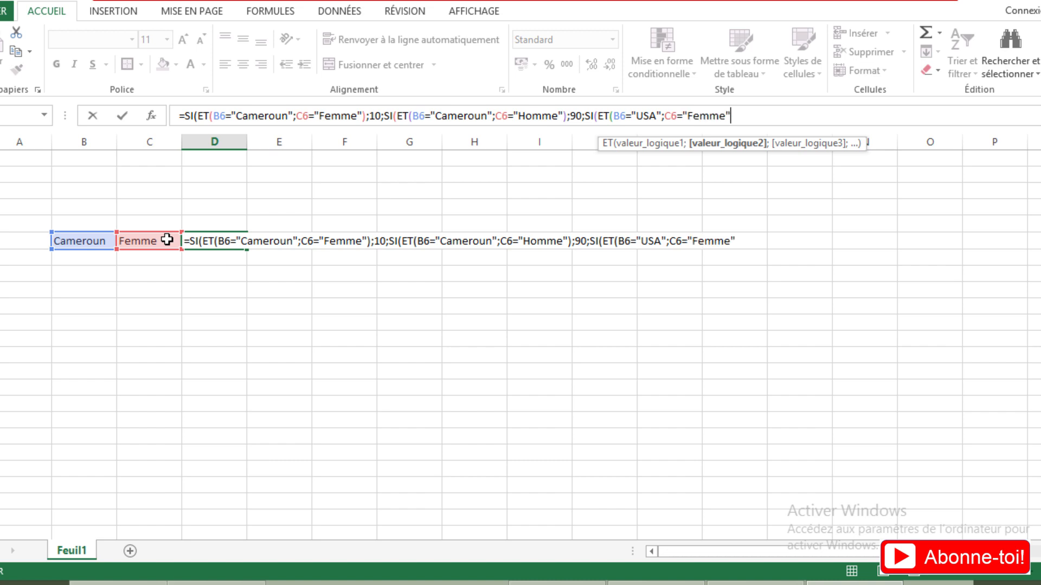
text();)
Set 55 as the third SI's value if true and begin a fourth nested SI as its value if false.
click(721, 583)
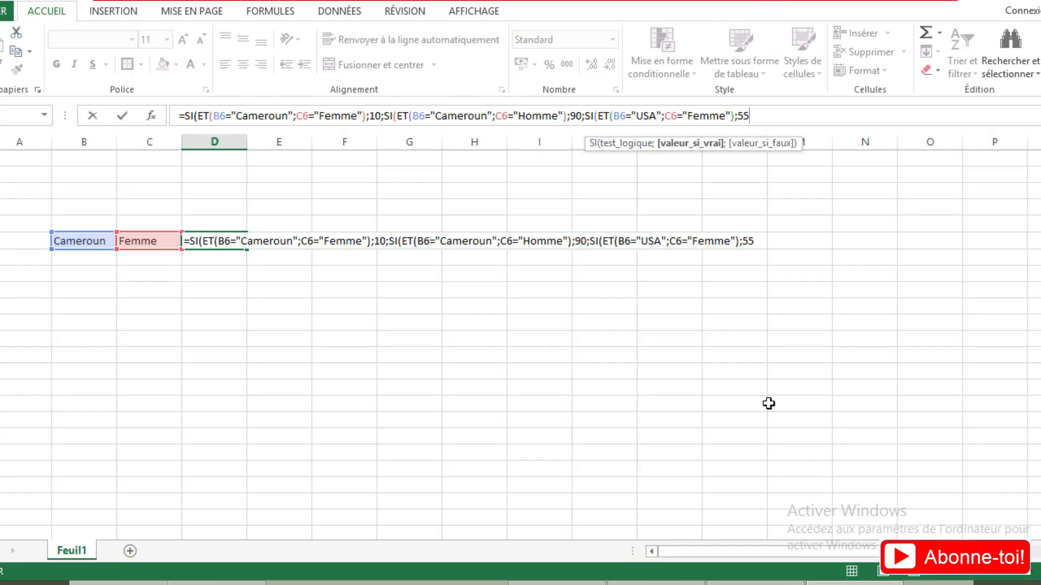
text(;)
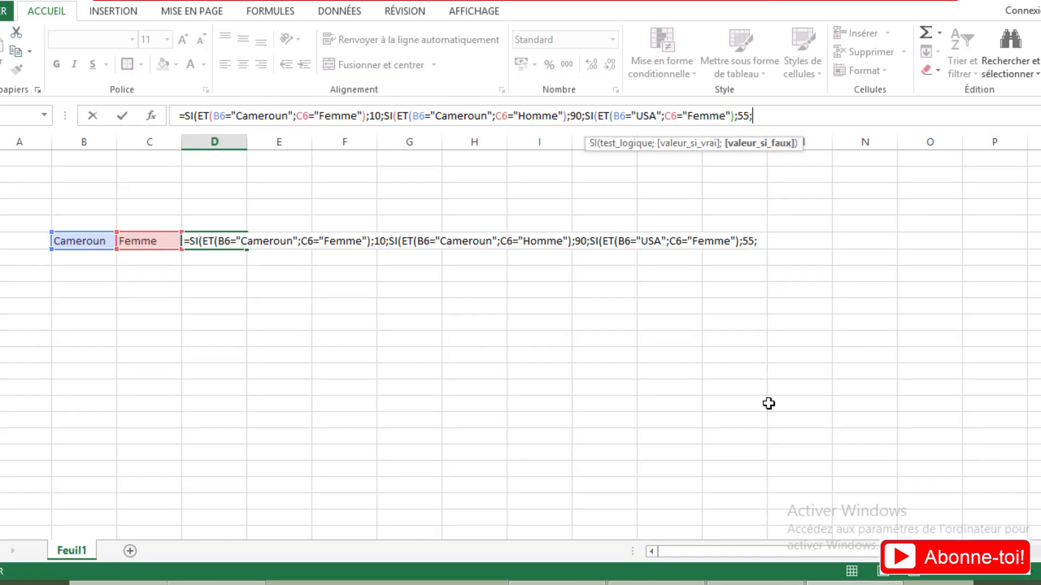
key(BackSpace)
text(;si)
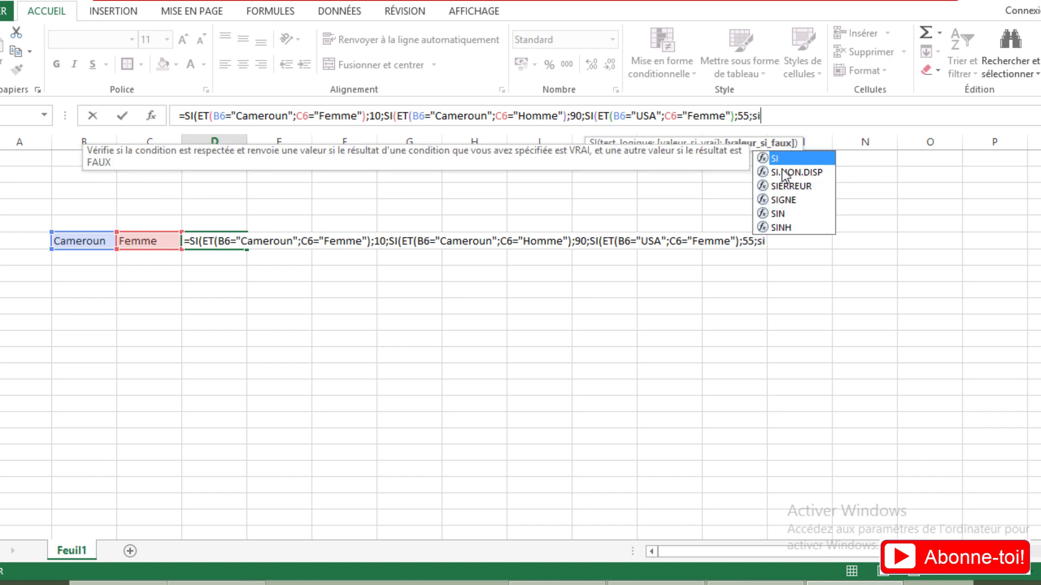
text(()
key(BackSpace)
double_click(781, 158)
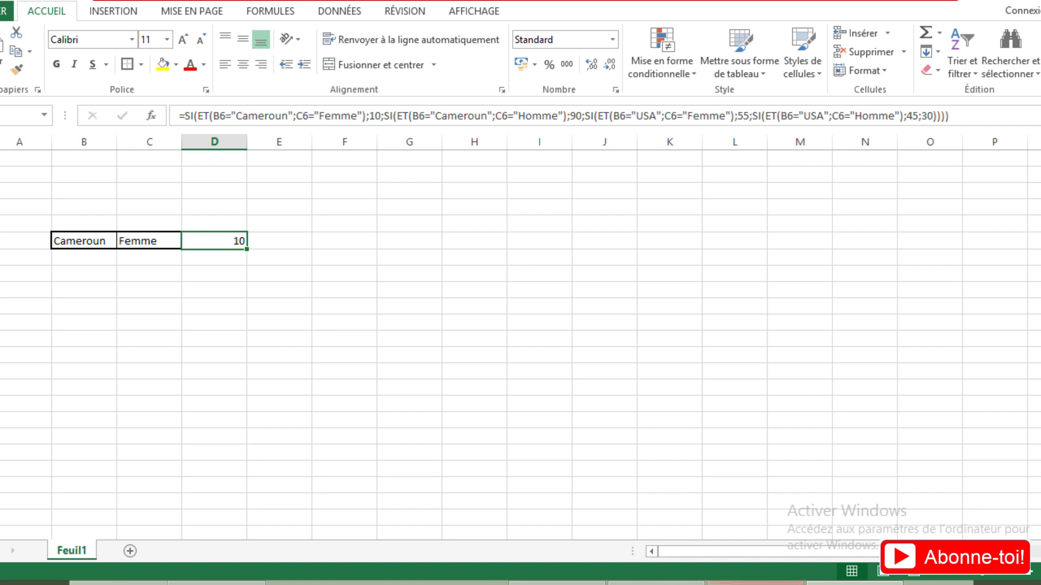
Consult the views table in PowerPoint, return to the Excel sheet and test the formula with USA in B6 and Homme in C6.
key(alt+Tab)
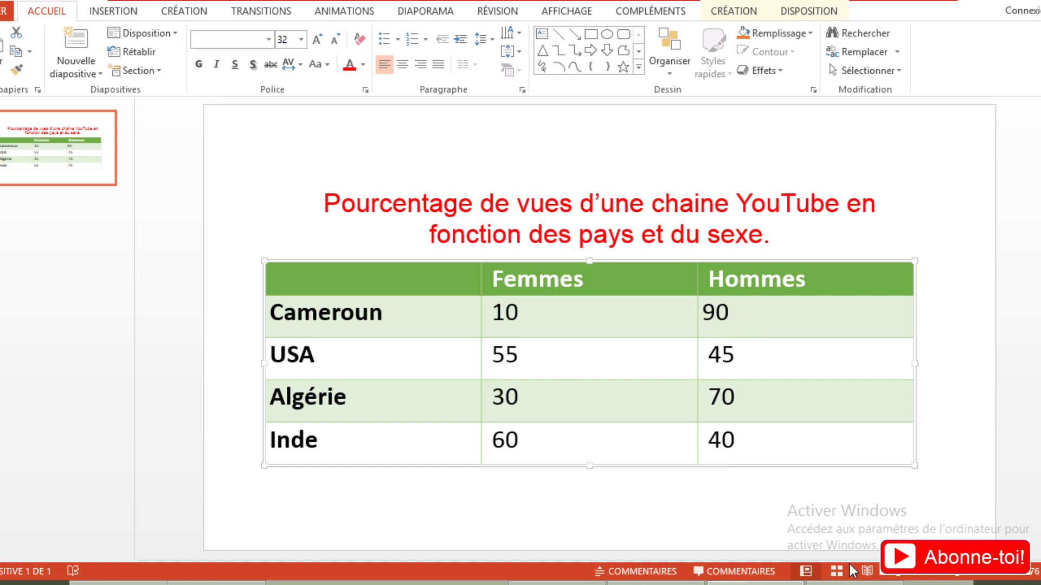
double_click(680, 469)
click(123, 242)
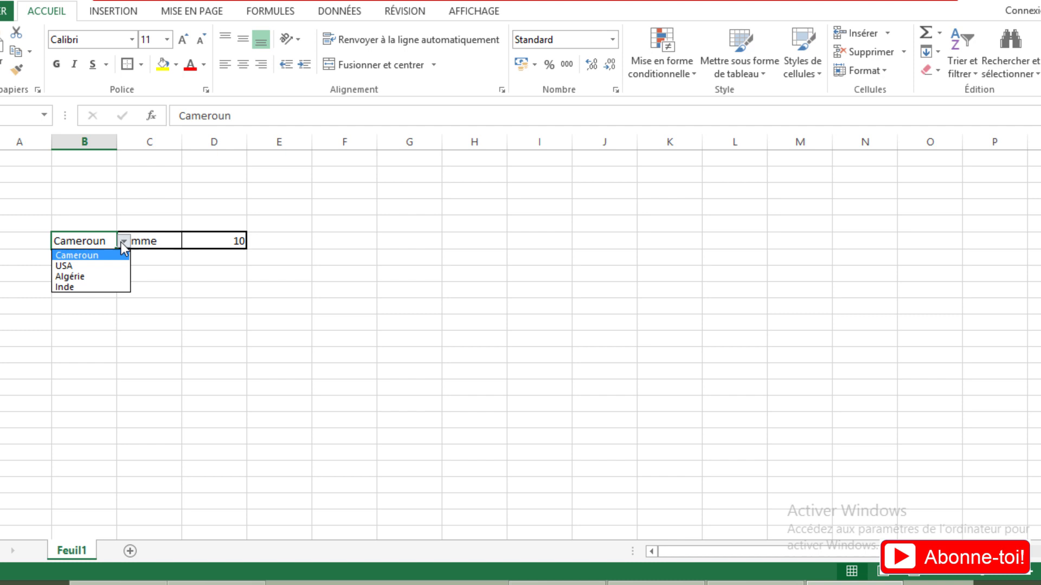
click(101, 265)
click(163, 245)
click(188, 241)
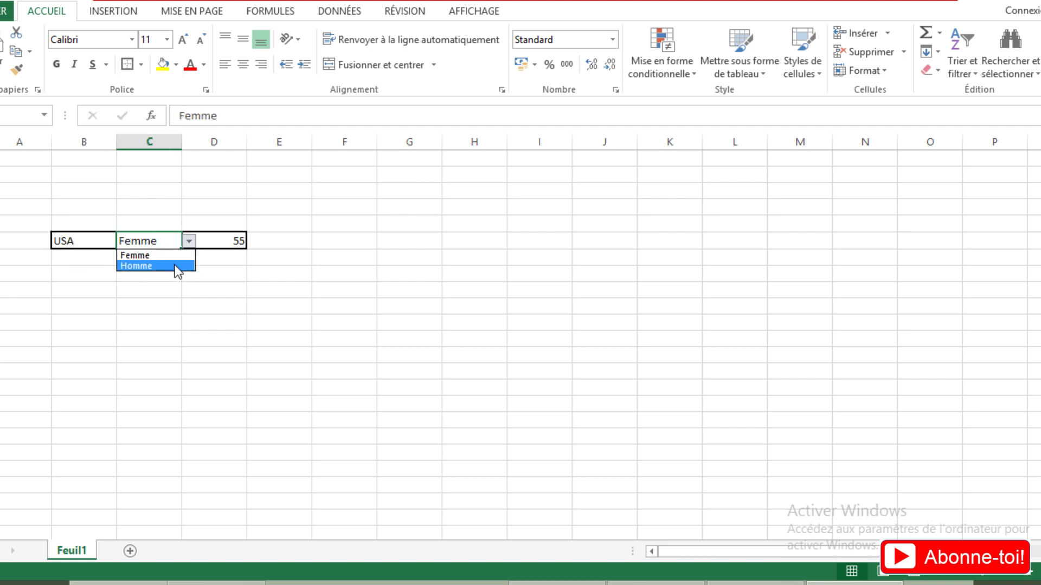
click(174, 265)
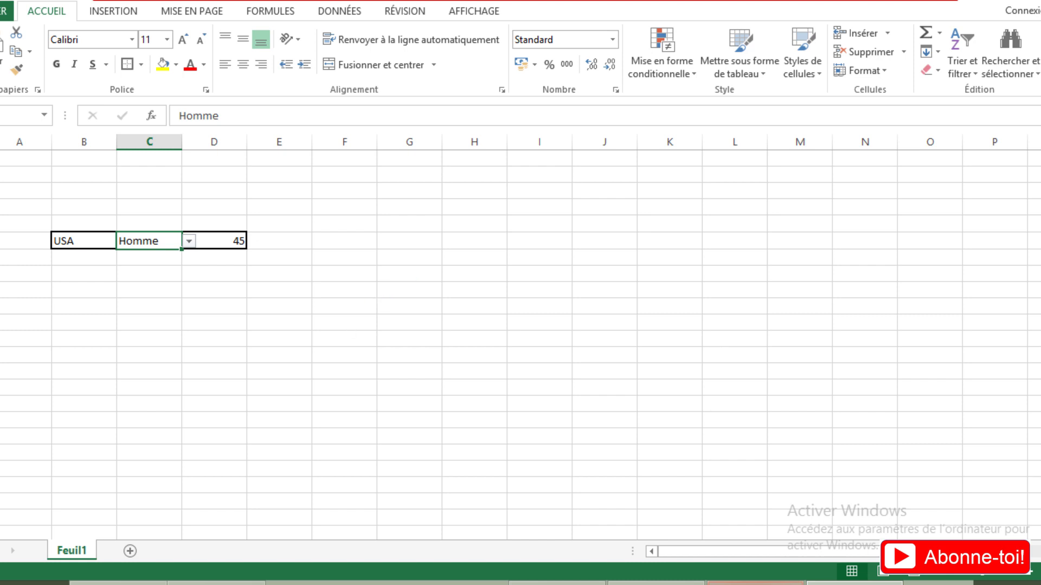
Check the result against the PowerPoint table, return to the Excel sheet and test the formula with Cameroun in B6.
key(alt+Tab)
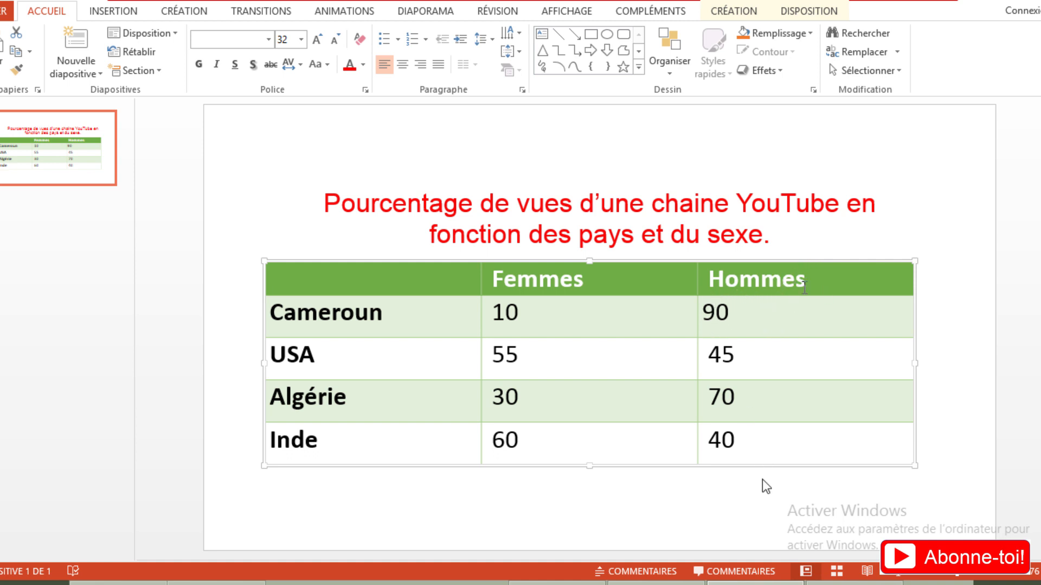
click(846, 584)
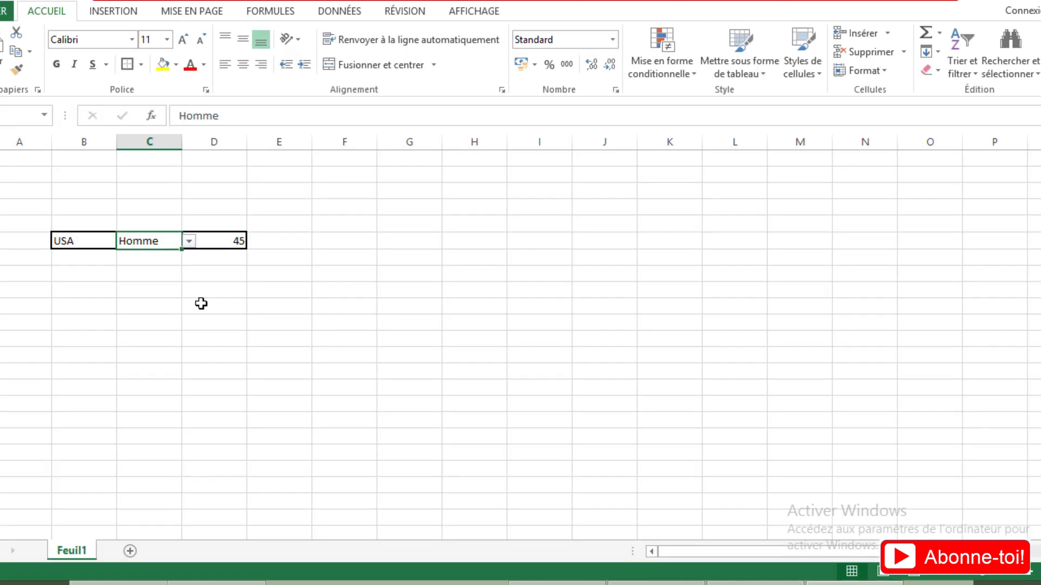
click(122, 247)
click(112, 253)
click(154, 240)
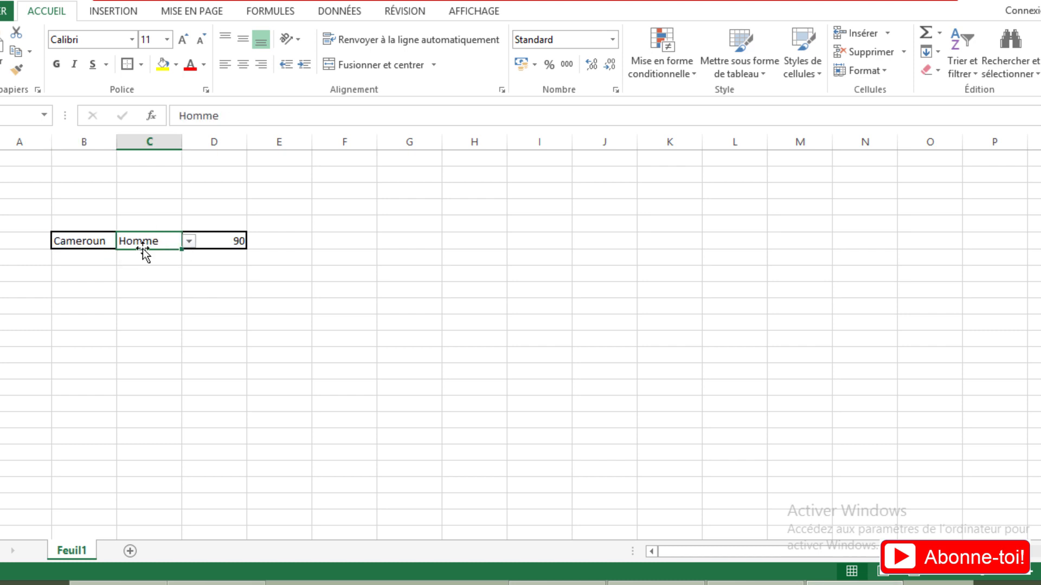
key(Left)
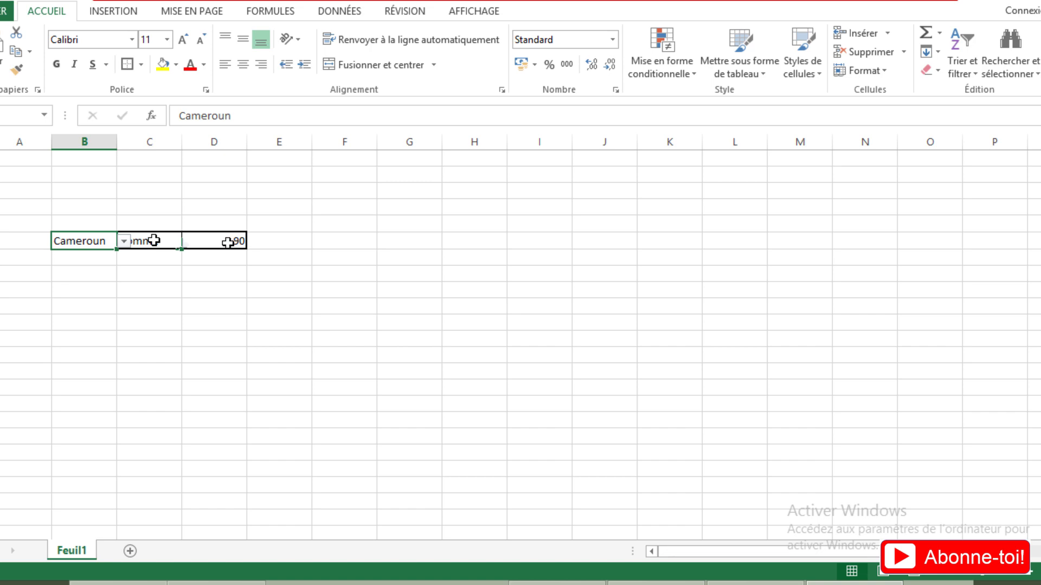
key(Right)
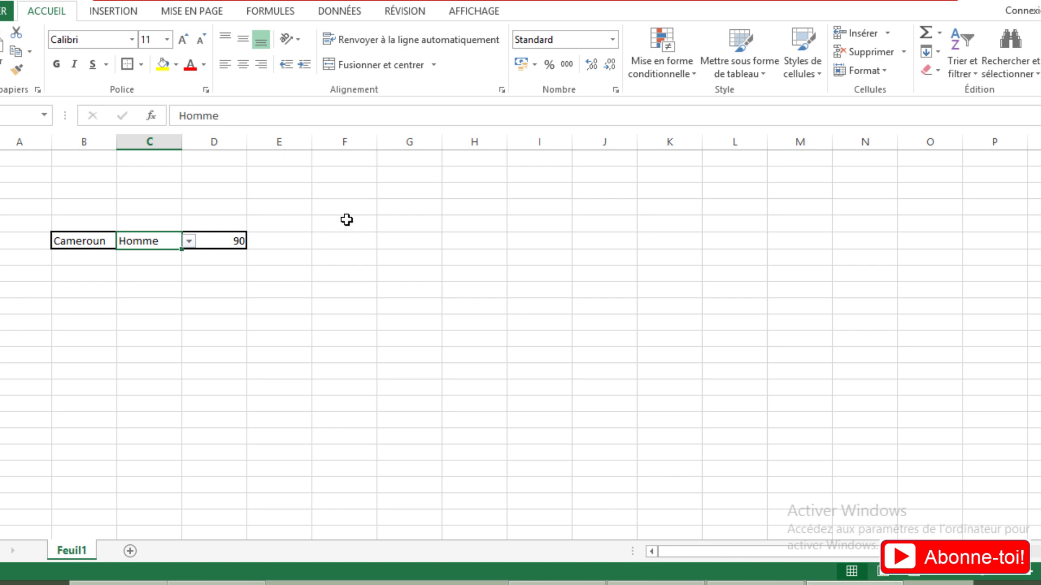
click(338, 247)
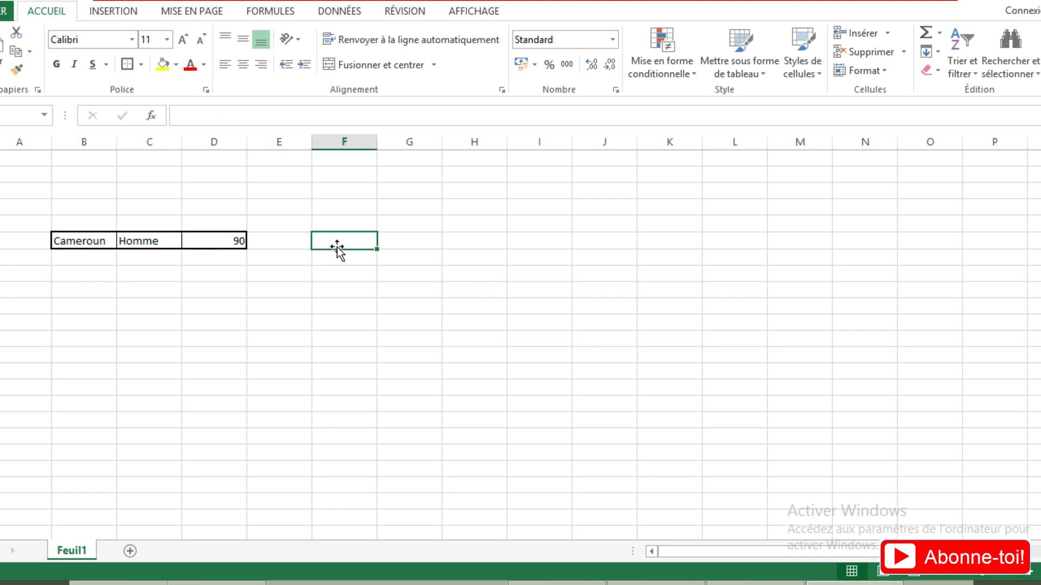